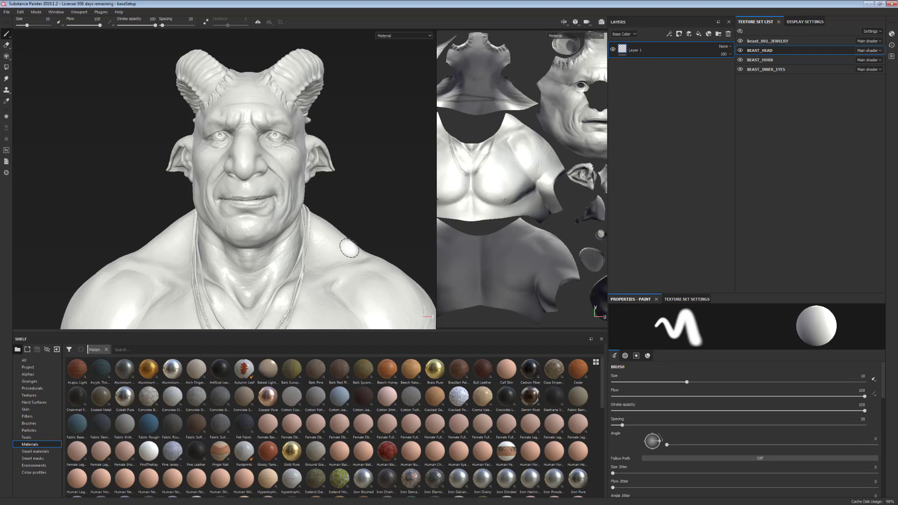
- Examine the horned bust's face, ears, horns, neck and chest from close up and from farther away
{"action": "middle_click_drag", "start_coordinate": [349, 248], "coordinate": [337, 108], "text": "alt"}
{"action": "right_click_drag", "start_coordinate": [336, 108], "coordinate": [391, 149], "text": "alt"}
{"action": "middle_click_drag", "start_coordinate": [232, 170], "coordinate": [374, 339], "text": "alt"}
{"action": "mouse_move", "coordinate": [349, 159]}
{"action": "middle_mouse_down", "text": "alt"}
{"action": "mouse_move", "coordinate": [349, 197]}
{"action": "mouse_move", "coordinate": [253, 235]}
{"action": "mouse_move", "coordinate": [250, 252]}
{"action": "middle_mouse_up", "text": "alt"}
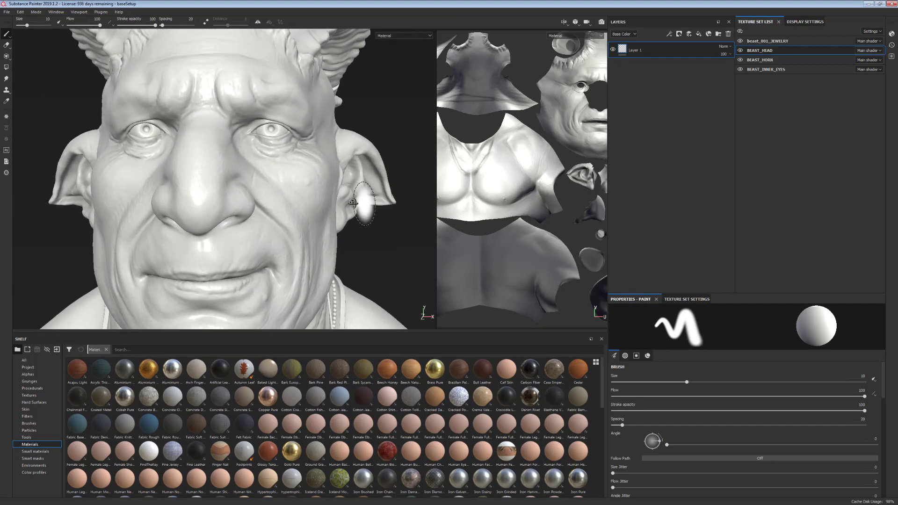
{"action": "left_click_drag", "start_coordinate": [362, 204], "coordinate": [291, 202], "text": "alt"}
{"action": "left_click_drag", "start_coordinate": [267, 282], "coordinate": [367, 214], "text": "alt"}
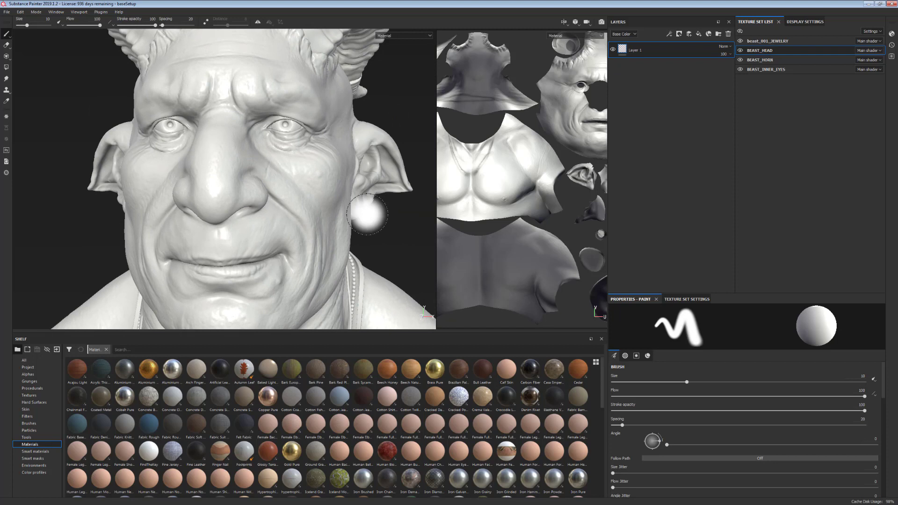
{"action": "scroll", "coordinate": [359, 248], "scroll_direction": "down", "scroll_amount": 6}
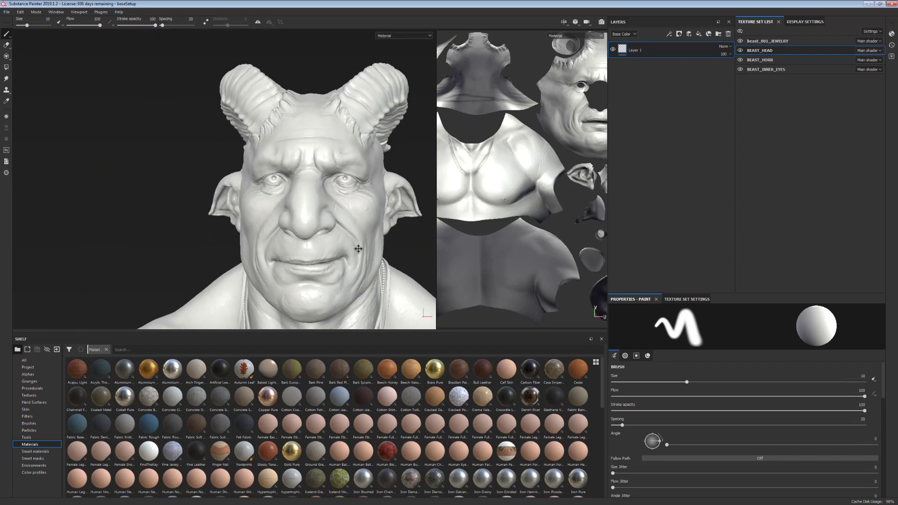
{"action": "middle_click_drag", "start_coordinate": [358, 249], "coordinate": [319, 166], "text": "alt"}
{"action": "scroll", "coordinate": [360, 253], "scroll_direction": "down", "scroll_amount": 3}
{"action": "middle_click_drag", "start_coordinate": [344, 244], "coordinate": [349, 194], "text": "alt"}
{"action": "left_click_drag", "start_coordinate": [351, 194], "coordinate": [358, 193], "text": "alt"}
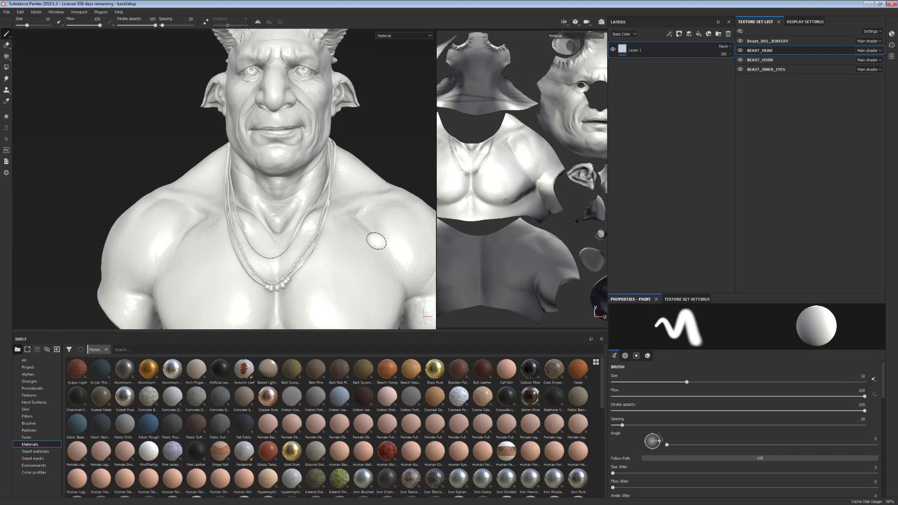
{"action": "middle_click_drag", "start_coordinate": [383, 237], "coordinate": [348, 289]}
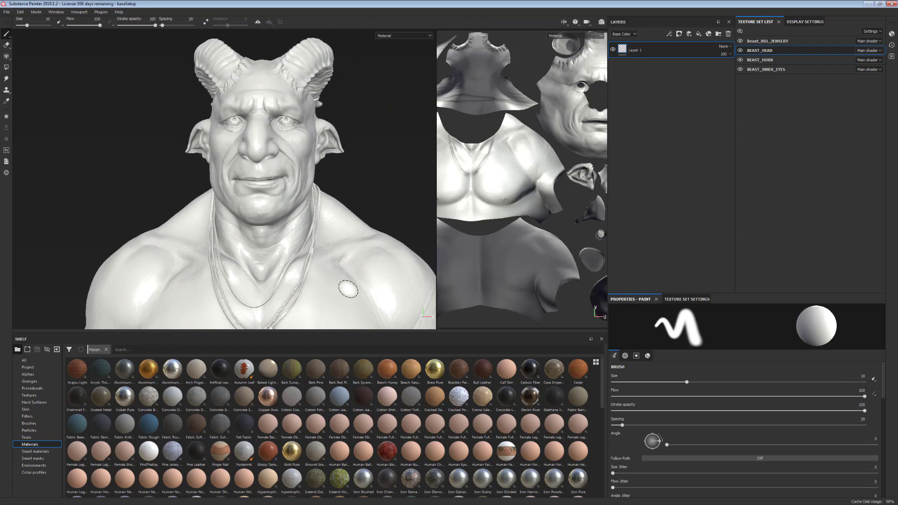
{"action": "left_click_drag", "start_coordinate": [380, 271], "coordinate": [381, 272], "text": "alt"}
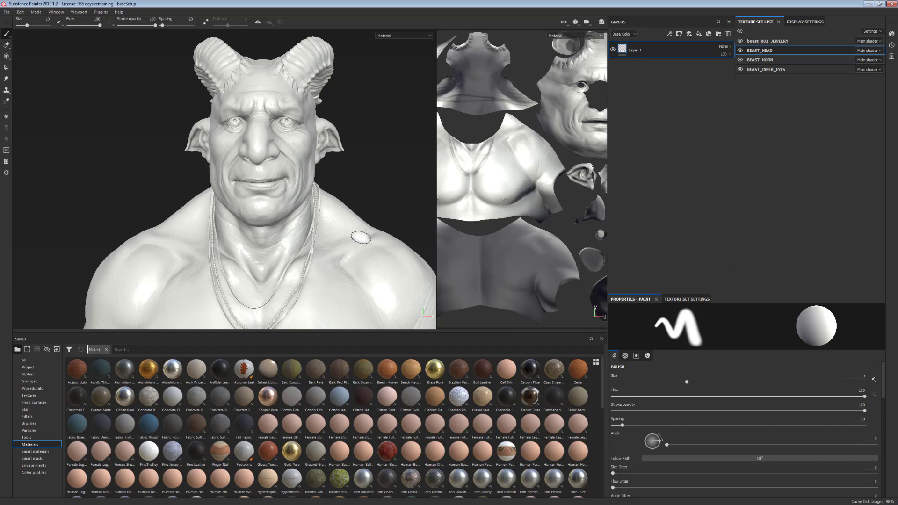
{"action": "middle_click_drag", "start_coordinate": [306, 174], "coordinate": [329, 213], "text": "alt"}
{"action": "mouse_move", "coordinate": [308, 146]}
{"action": "right_mouse_down", "text": "alt"}
{"action": "mouse_move", "coordinate": [381, 277]}
{"action": "mouse_move", "coordinate": [422, 295]}
{"action": "right_mouse_up", "text": "alt"}
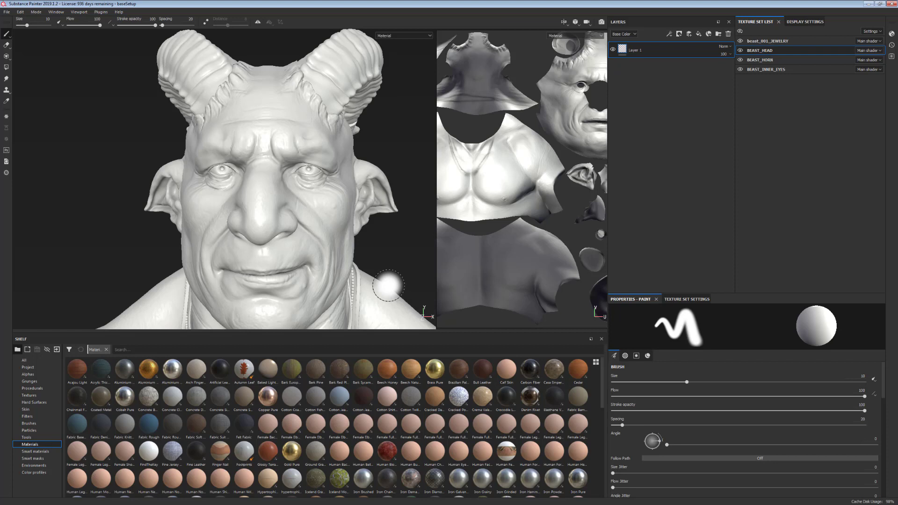
{"action": "middle_click_drag", "start_coordinate": [386, 286], "coordinate": [352, 193], "text": "alt"}
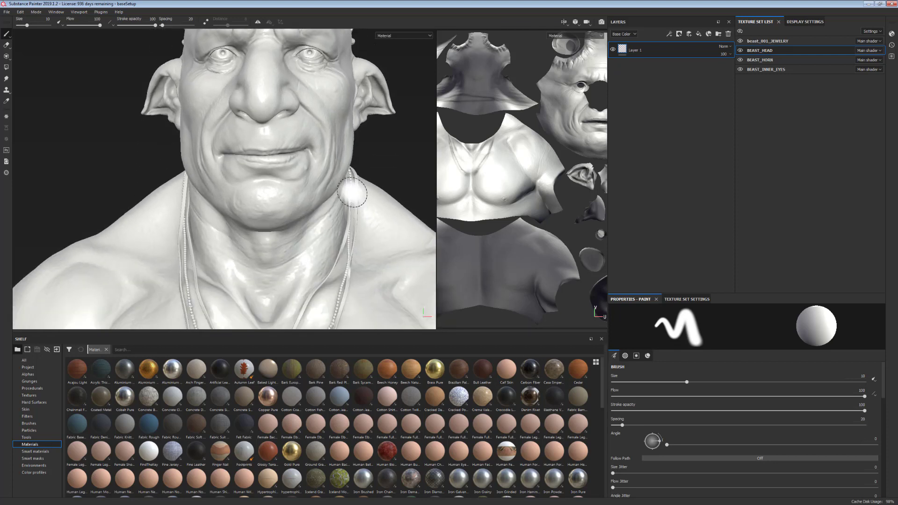
{"action": "middle_click_drag", "start_coordinate": [378, 257], "coordinate": [392, 323], "text": "alt"}
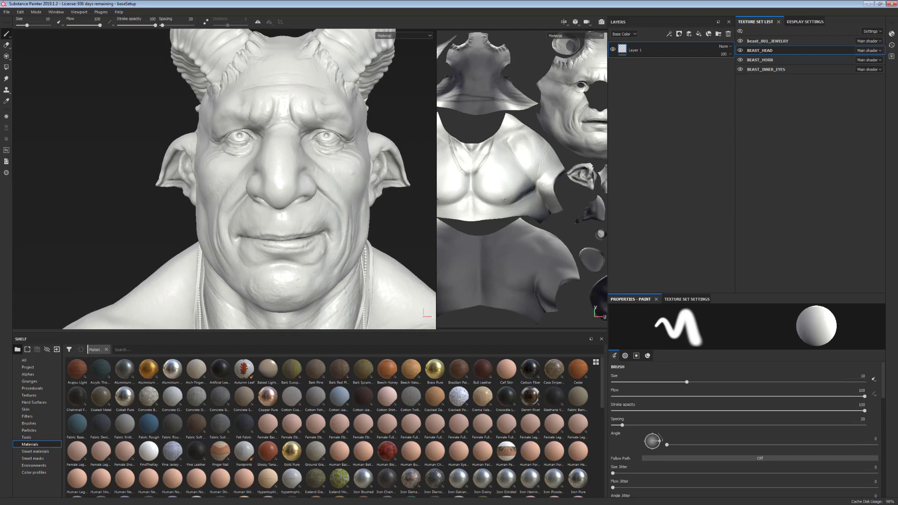
- Switch to the Substance Source site in the browser and look through the male and female materials in the Skins collection
{"action": "key", "text": "alt+Tab"}
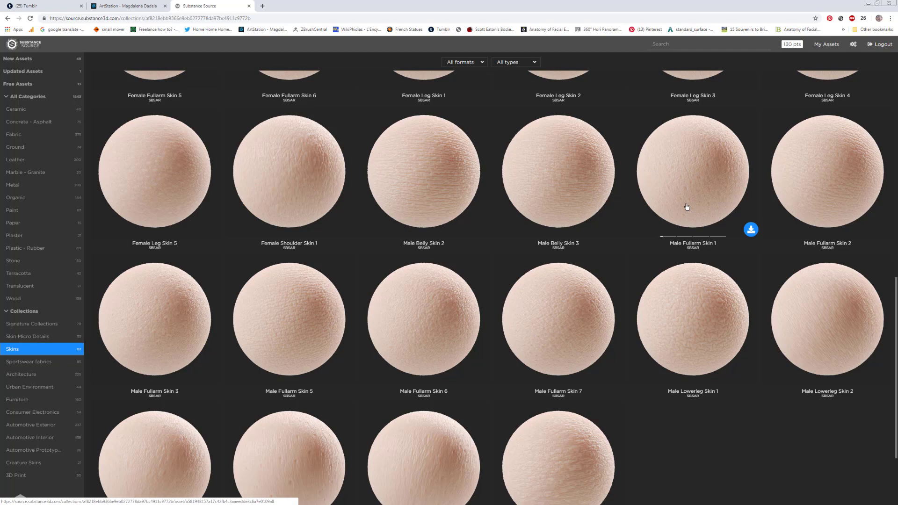
{"action": "scroll", "coordinate": [656, 498], "scroll_direction": "down", "scroll_amount": 1}
{"action": "scroll", "coordinate": [650, 468], "scroll_direction": "up", "scroll_amount": 3}
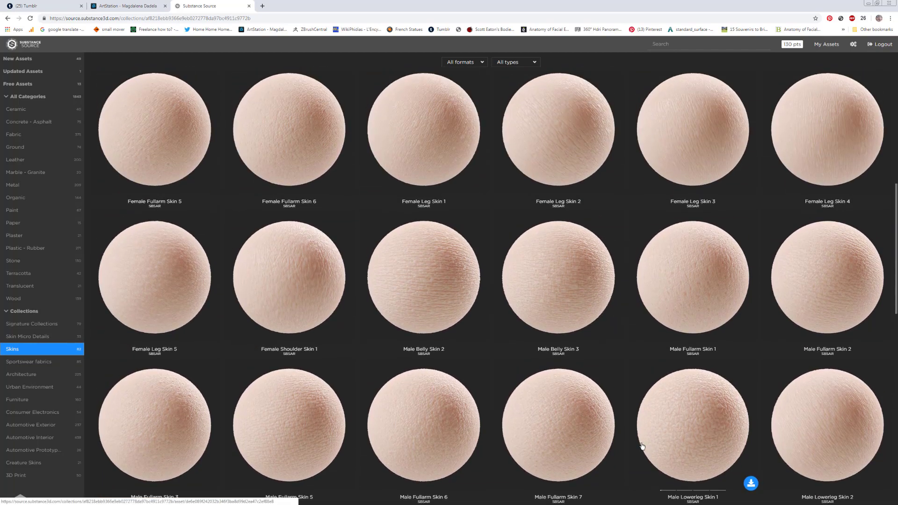
{"action": "scroll", "coordinate": [458, 317], "scroll_direction": "down", "scroll_amount": 2}
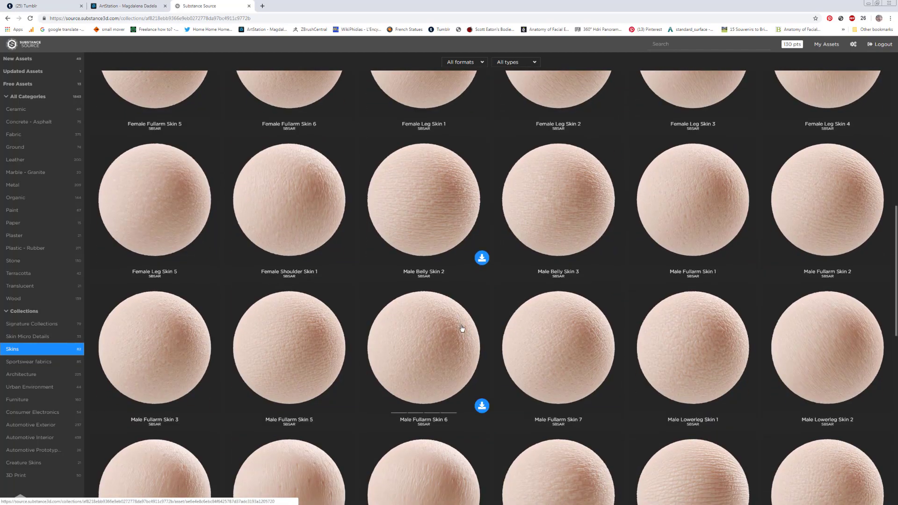
{"action": "scroll", "coordinate": [462, 328], "scroll_direction": "down", "scroll_amount": 6}
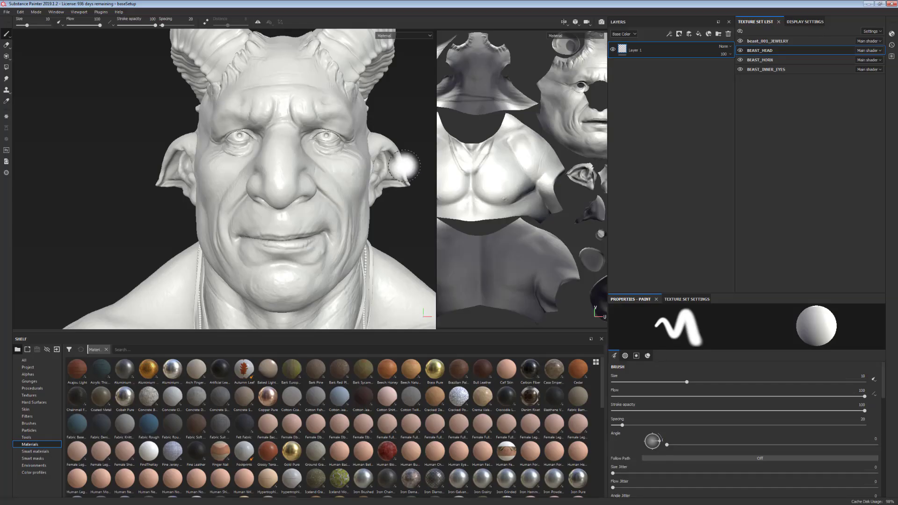
- Back in Substance Painter, add a fill layer to the BEAST_HEAD texture set and assign it the Male Shoulder Skin 4 material
{"action": "middle_click_drag", "start_coordinate": [362, 212], "coordinate": [328, 237], "text": "alt"}
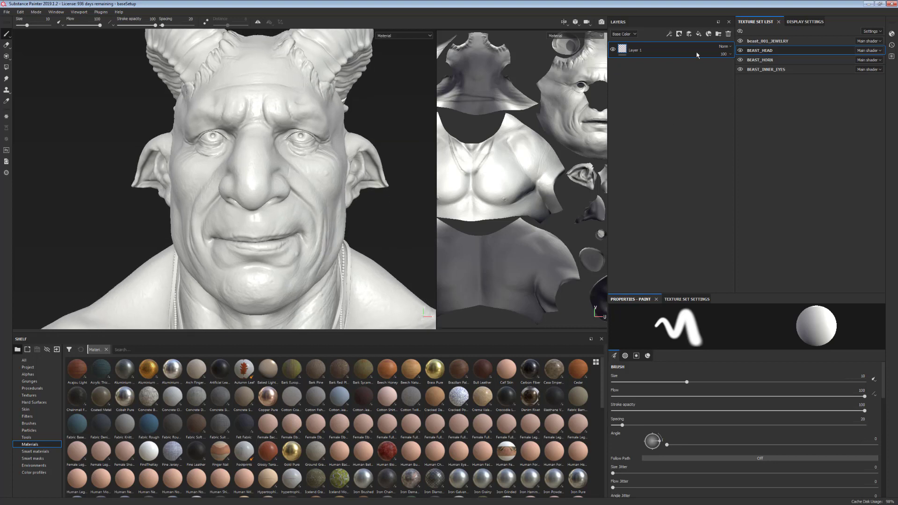
{"action": "left_click", "coordinate": [699, 35]}
{"action": "left_click_drag", "start_coordinate": [357, 257], "coordinate": [370, 254], "text": "alt"}
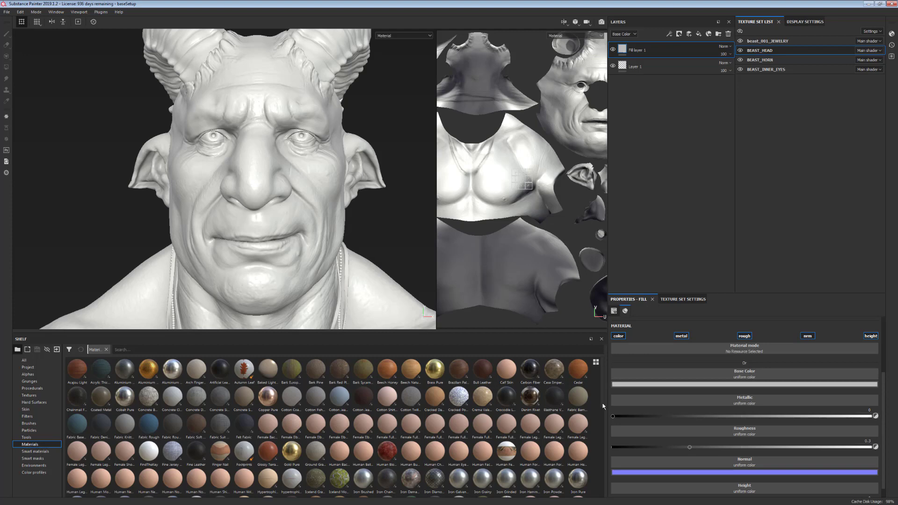
{"action": "scroll", "coordinate": [602, 433], "scroll_direction": "down", "scroll_amount": 4}
{"action": "scroll", "coordinate": [603, 440], "scroll_direction": "down", "scroll_amount": 2}
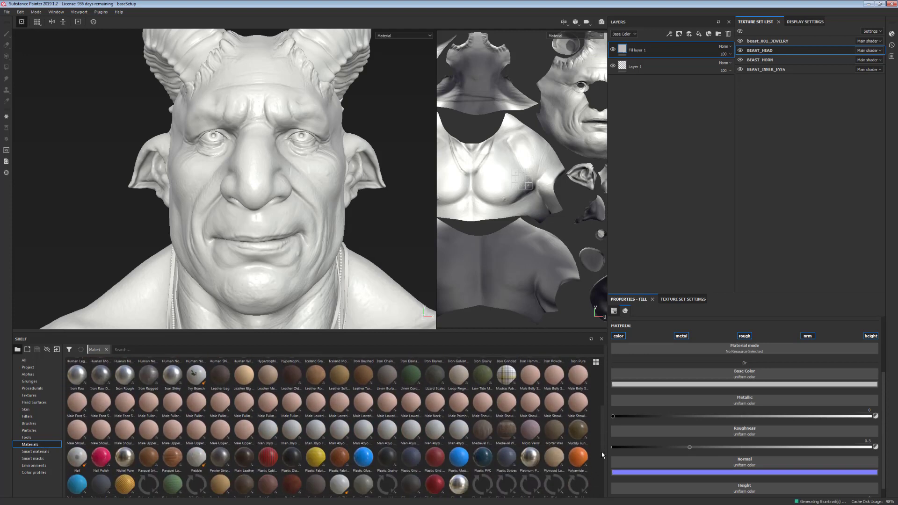
{"action": "left_click", "coordinate": [553, 411]}
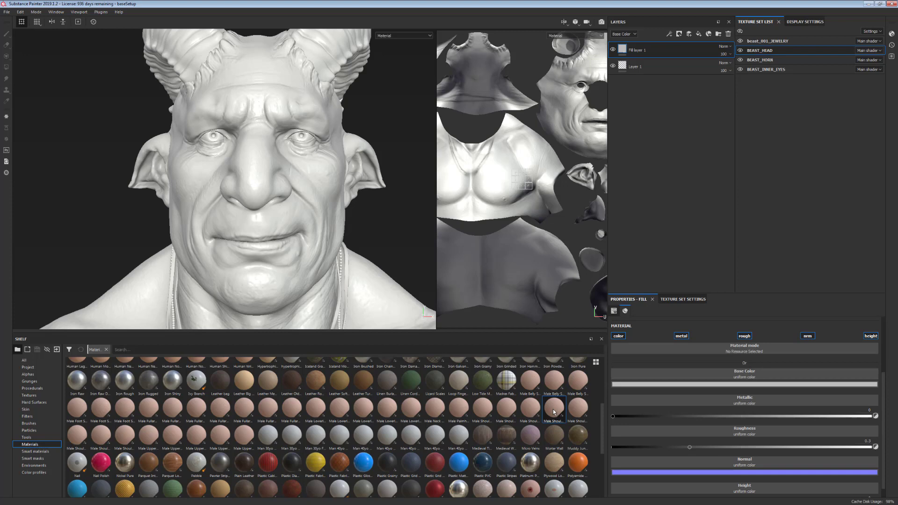
- Disable the fill layer's color, metal, rough and normal channels so that only height stays active
{"action": "middle_click_drag", "start_coordinate": [362, 213], "coordinate": [376, 91], "text": "alt"}
{"action": "right_click_drag", "start_coordinate": [377, 206], "coordinate": [377, 265], "text": "alt"}
{"action": "middle_click_drag", "start_coordinate": [377, 265], "coordinate": [432, 391], "text": "alt"}
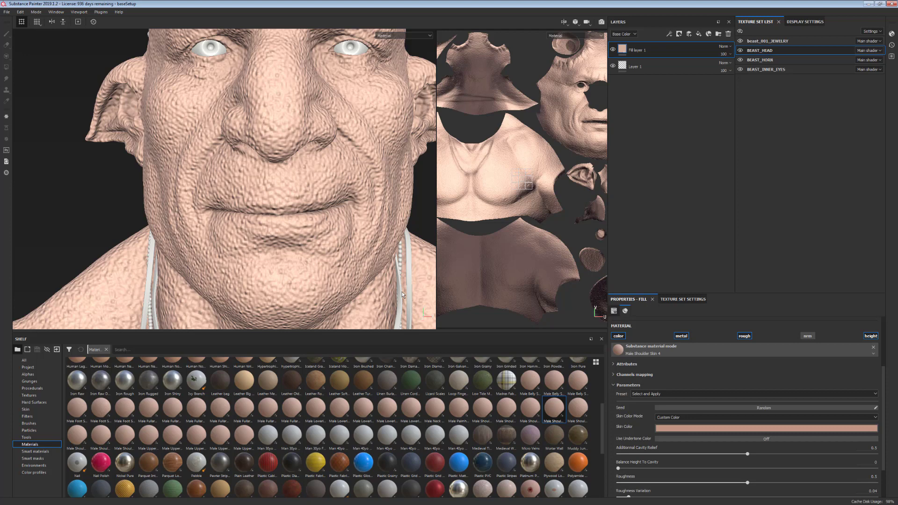
{"action": "left_click", "coordinate": [618, 336]}
{"action": "middle_click_drag", "start_coordinate": [352, 252], "coordinate": [335, 275], "text": "alt"}
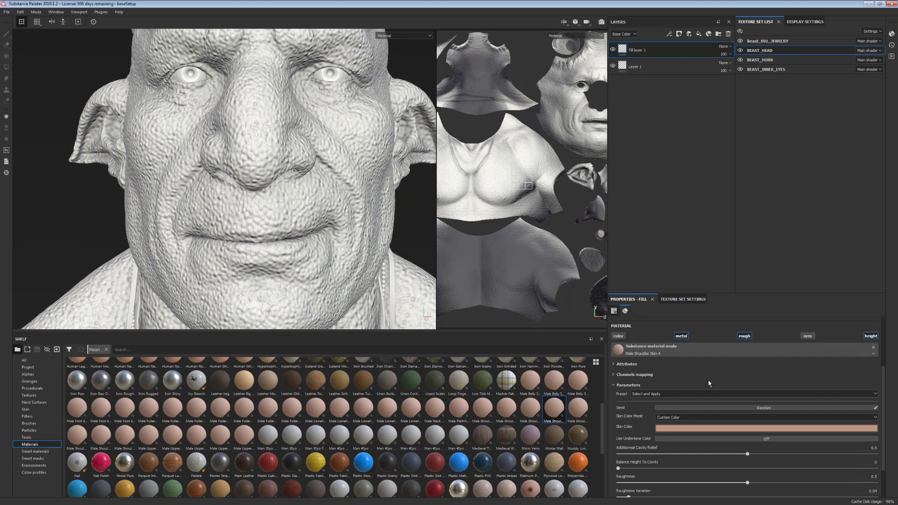
{"action": "left_click", "coordinate": [680, 339]}
{"action": "middle_click_drag", "start_coordinate": [348, 260], "coordinate": [350, 186], "text": "alt"}
{"action": "right_click_drag", "start_coordinate": [352, 281], "coordinate": [351, 104], "text": "alt"}
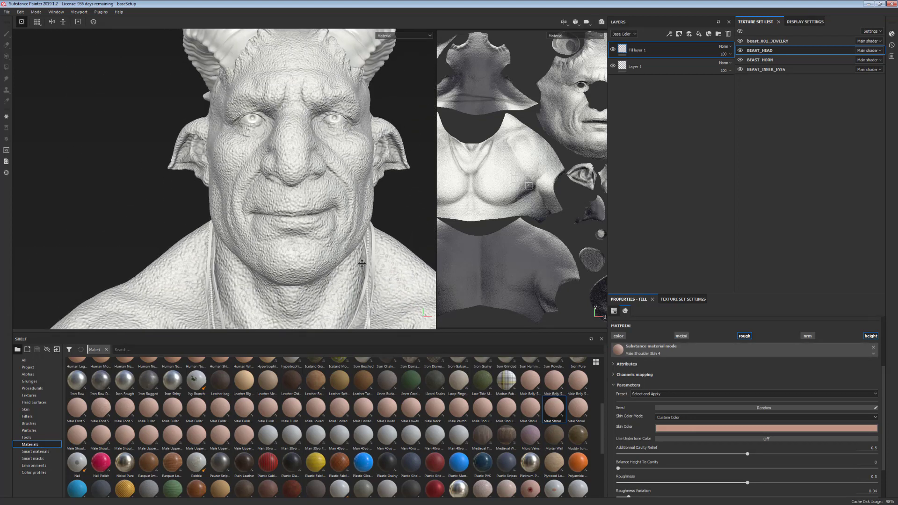
{"action": "middle_click_drag", "start_coordinate": [362, 264], "coordinate": [349, 211], "text": "alt"}
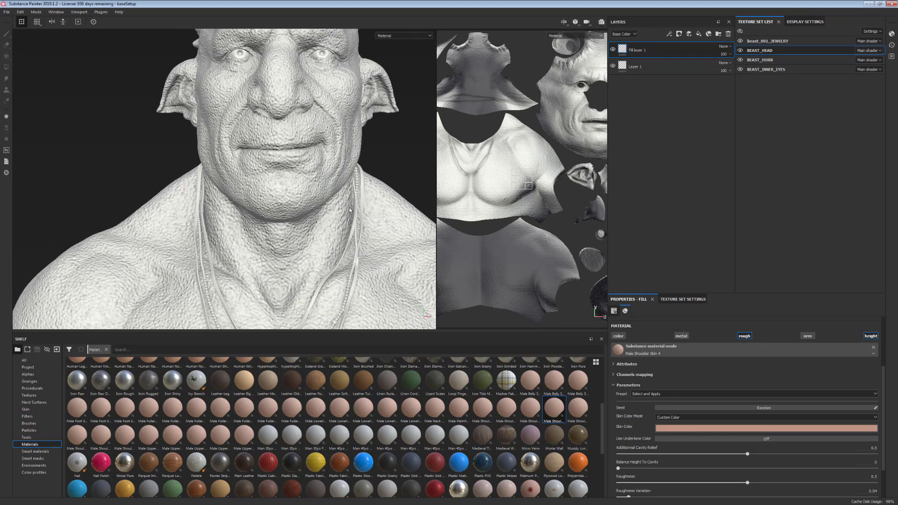
- Expand the skin material's technical parameters and set Height Range to 0.31
{"action": "scroll", "coordinate": [349, 207], "scroll_direction": "up", "scroll_amount": 2}
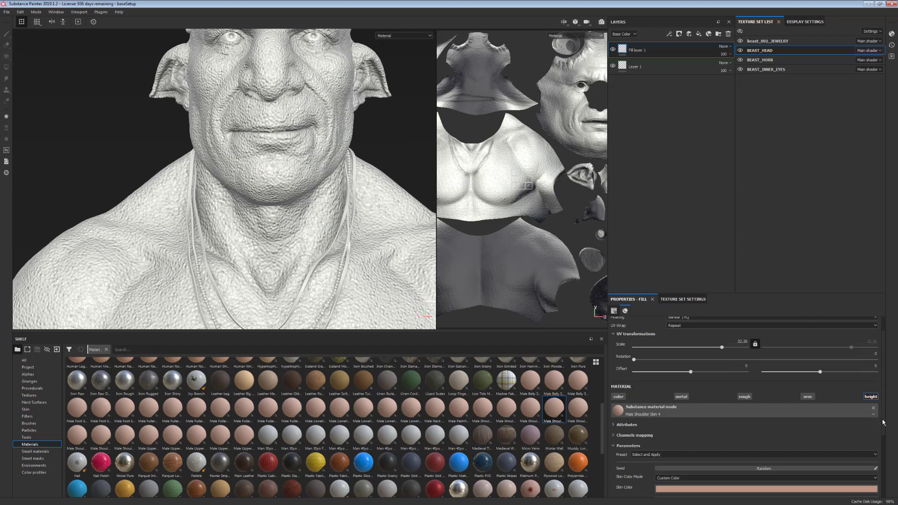
{"action": "scroll", "coordinate": [880, 468], "scroll_direction": "down", "scroll_amount": 2}
{"action": "scroll", "coordinate": [879, 473], "scroll_direction": "down", "scroll_amount": 1}
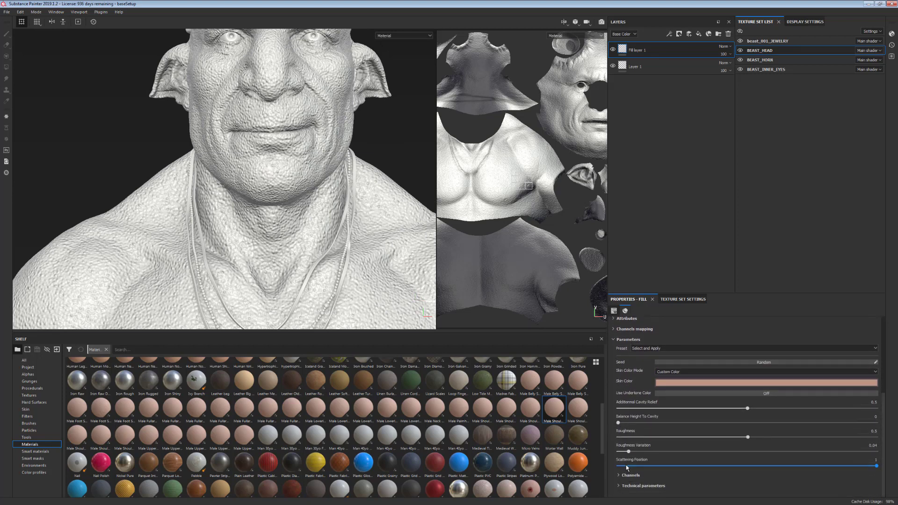
{"action": "left_click", "coordinate": [619, 487]}
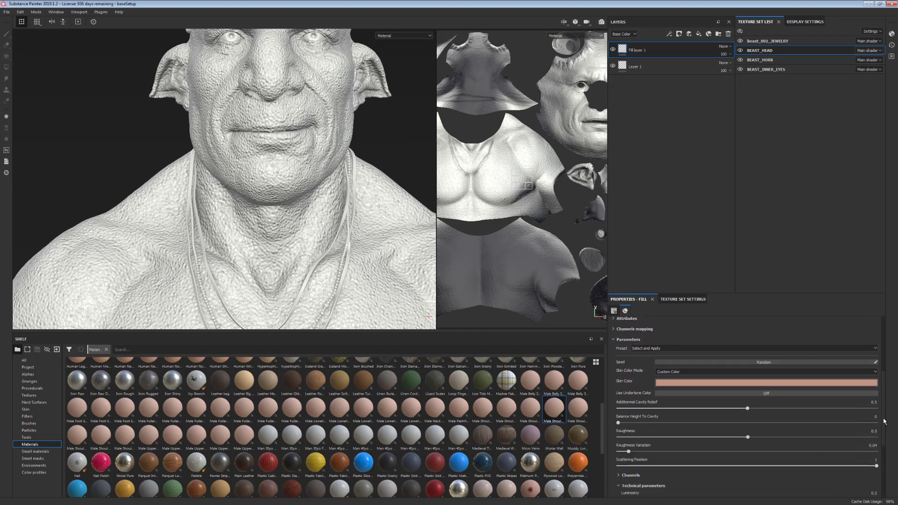
{"action": "scroll", "coordinate": [885, 416], "scroll_direction": "down", "scroll_amount": 6}
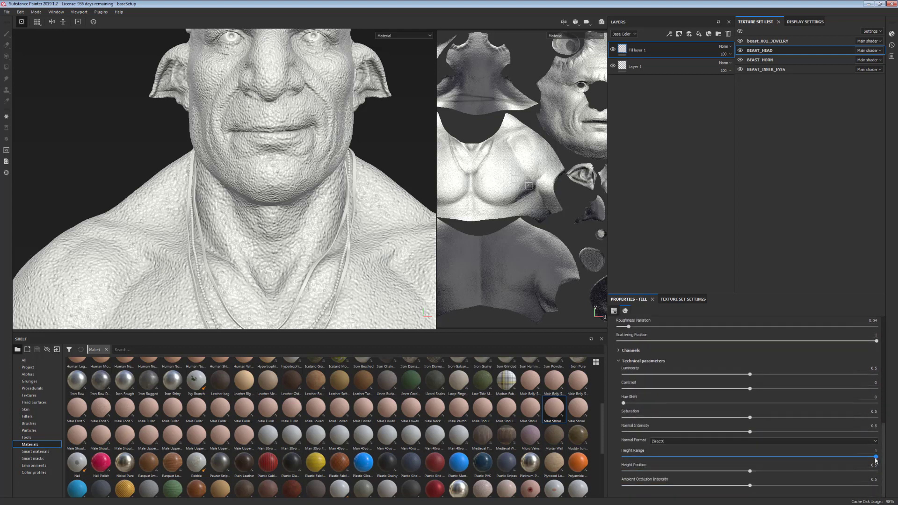
{"action": "left_click_drag", "start_coordinate": [876, 460], "coordinate": [697, 457]}
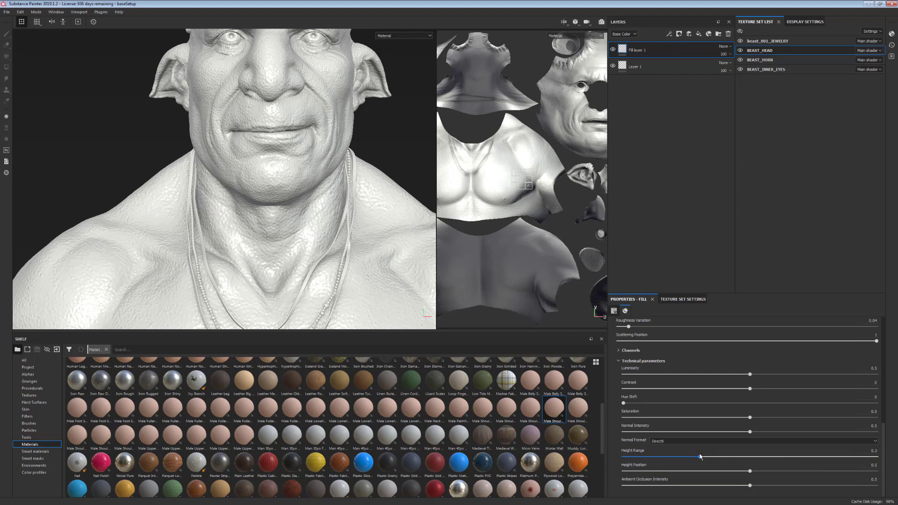
{"action": "left_click_drag", "start_coordinate": [704, 457], "coordinate": [703, 457]}
- Set the fill layer's UV scale to 56.91 to make the skin pattern on the face finer
{"action": "middle_click_drag", "start_coordinate": [279, 182], "coordinate": [316, 410], "text": "alt"}
{"action": "scroll", "coordinate": [332, 315], "scroll_direction": "up", "scroll_amount": 5}
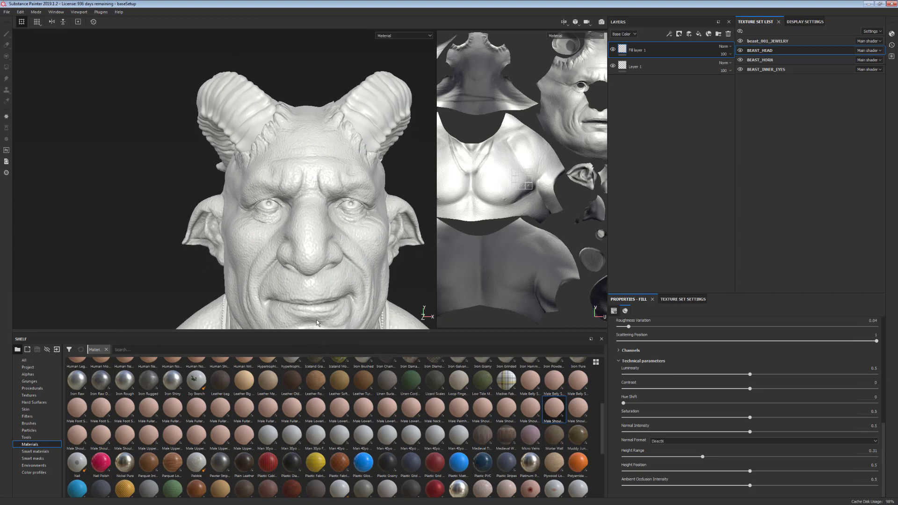
{"action": "middle_click_drag", "start_coordinate": [336, 315], "coordinate": [384, 252], "text": "alt"}
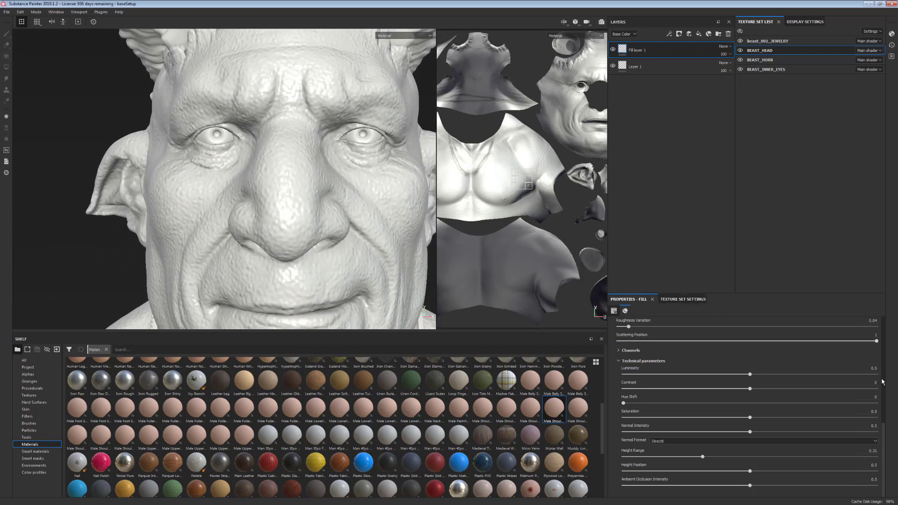
{"action": "left_click_drag", "start_coordinate": [883, 382], "coordinate": [887, 349]}
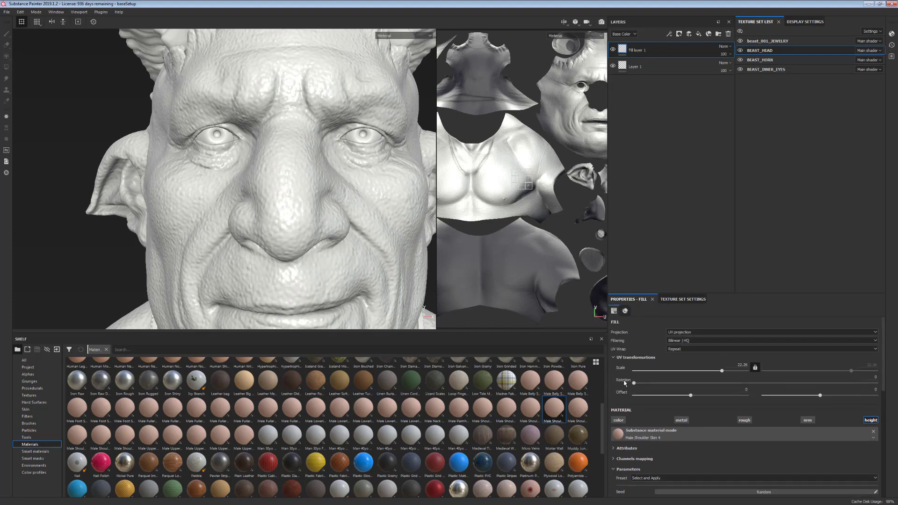
{"action": "left_click_drag", "start_coordinate": [721, 371], "coordinate": [733, 372]}
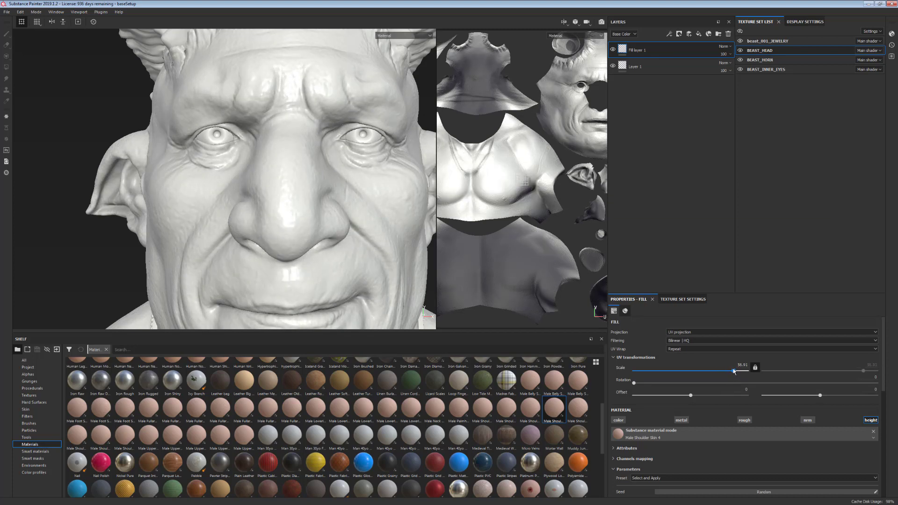
{"action": "middle_click_drag", "start_coordinate": [353, 243], "coordinate": [334, 141], "text": "alt"}
- Set the BEAST_HEAD texture set's size to 2048 in the texture set settings
{"action": "left_click", "coordinate": [680, 302]}
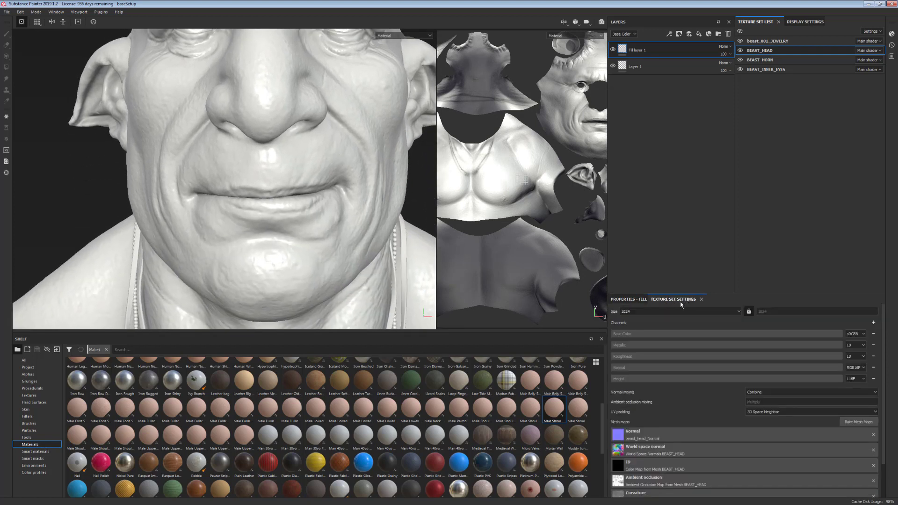
{"action": "left_click", "coordinate": [623, 314]}
{"action": "left_click", "coordinate": [629, 315]}
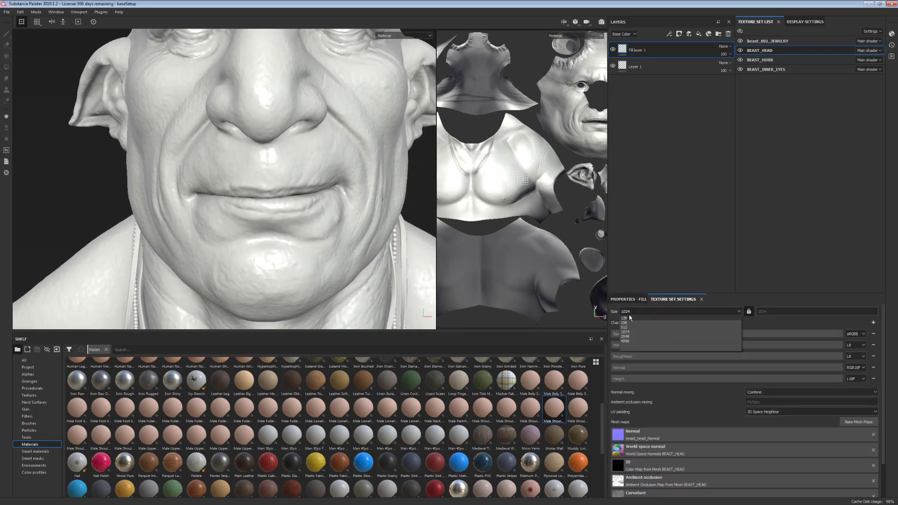
{"action": "middle_click_drag", "start_coordinate": [364, 253], "coordinate": [366, 325]}
{"action": "left_click", "coordinate": [738, 312]}
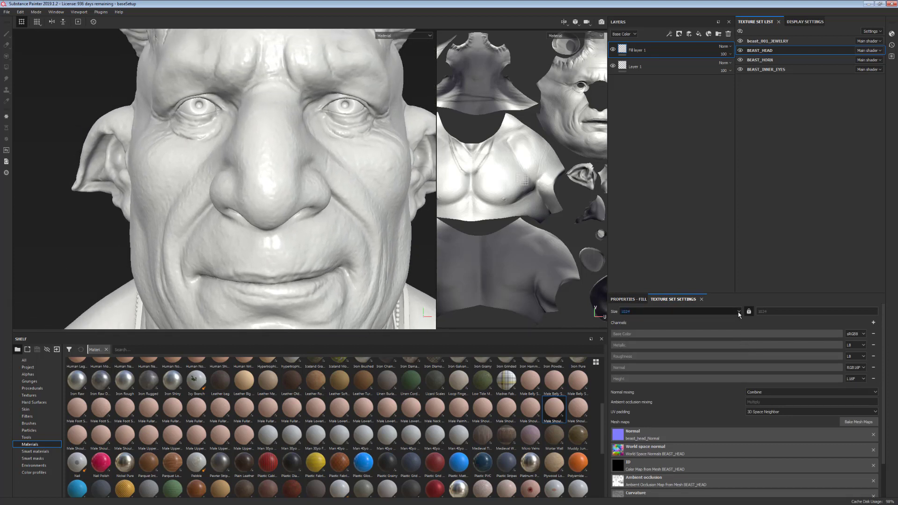
{"action": "middle_click_drag", "start_coordinate": [370, 268], "coordinate": [345, 228], "text": "alt"}
{"action": "right_click_drag", "start_coordinate": [346, 227], "coordinate": [374, 270], "text": "alt"}
{"action": "left_click", "coordinate": [739, 312]}
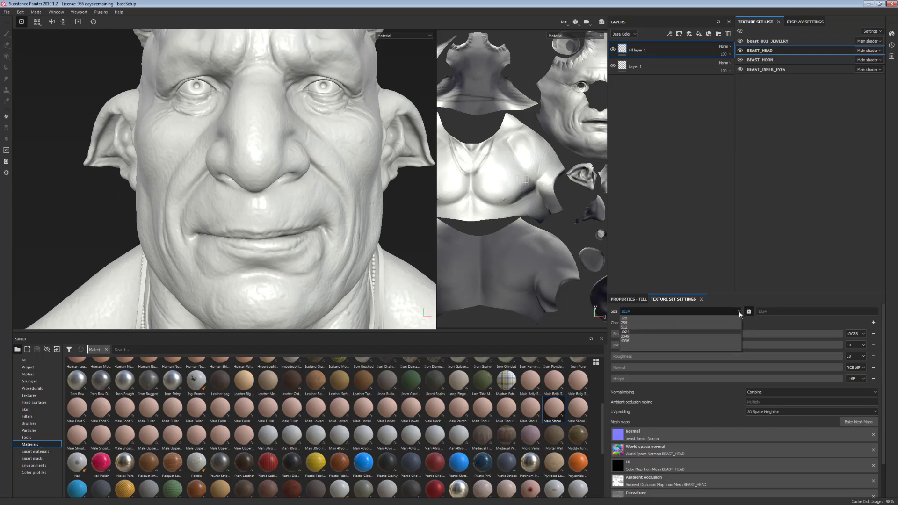
{"action": "left_click", "coordinate": [730, 337]}
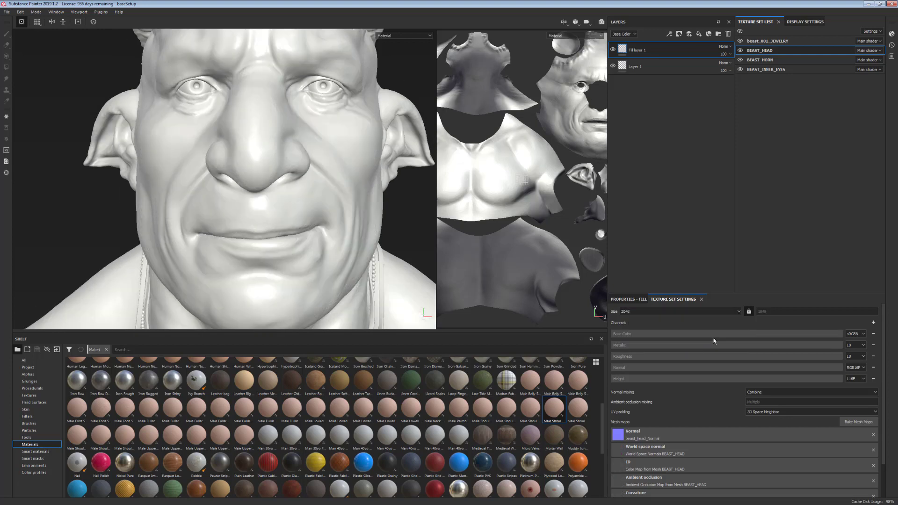
- Set the fill layer's UV scale to 103.44 to make the skin pattern finer
{"action": "middle_click_drag", "start_coordinate": [382, 262], "coordinate": [415, 264]}
{"action": "scroll", "coordinate": [415, 264], "scroll_direction": "up", "scroll_amount": 2}
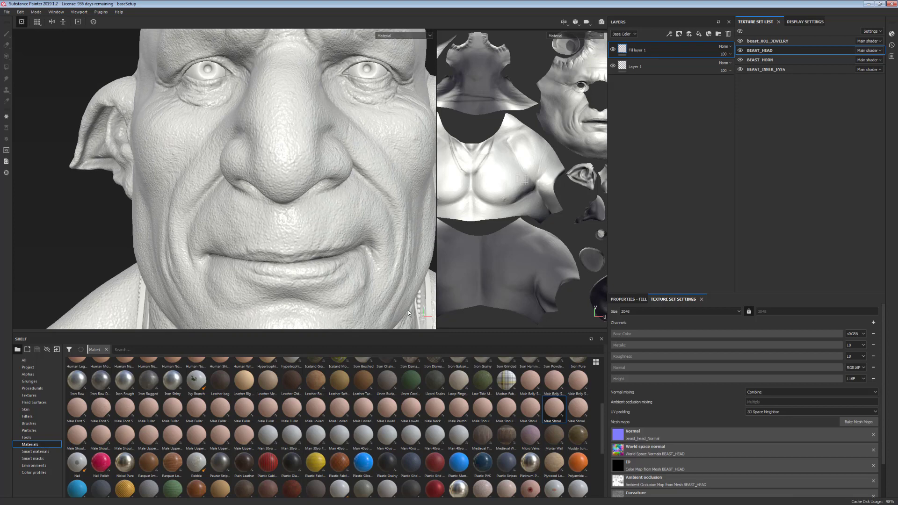
{"action": "left_click", "coordinate": [739, 312]}
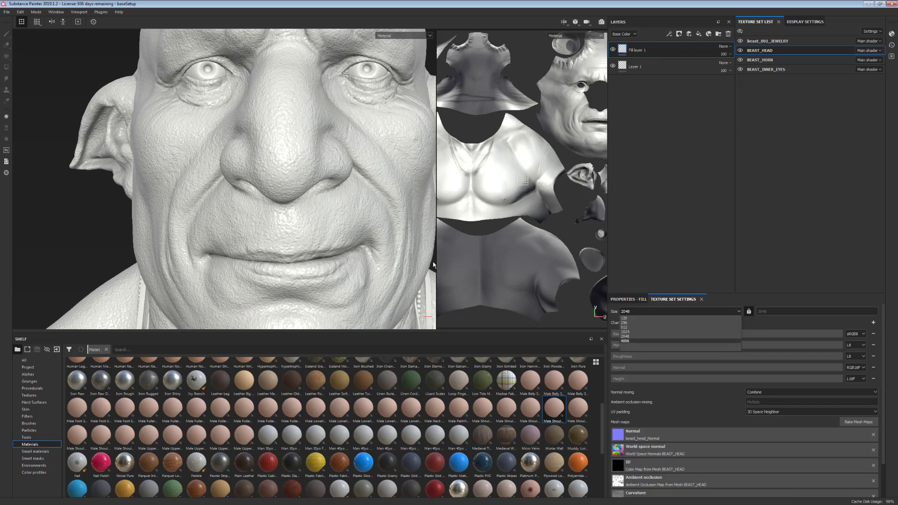
{"action": "scroll", "coordinate": [320, 246], "scroll_direction": "up", "scroll_amount": 4}
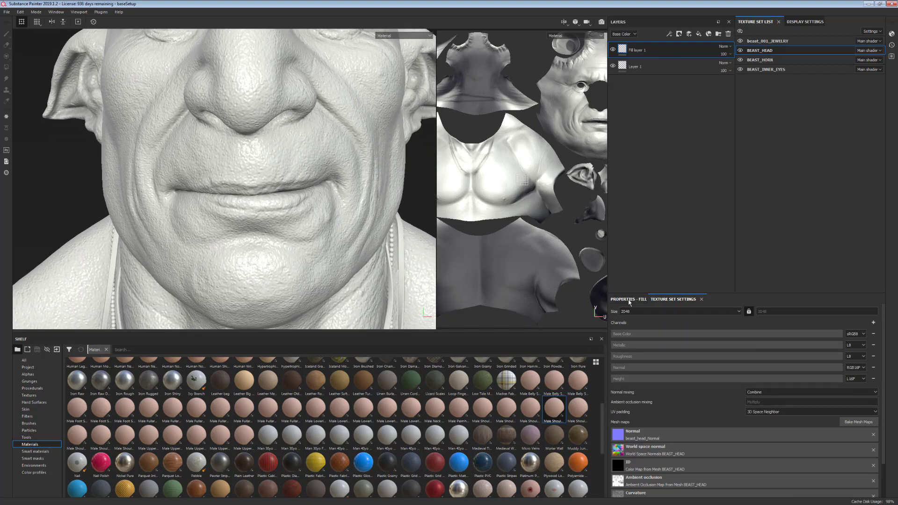
{"action": "left_click", "coordinate": [629, 301]}
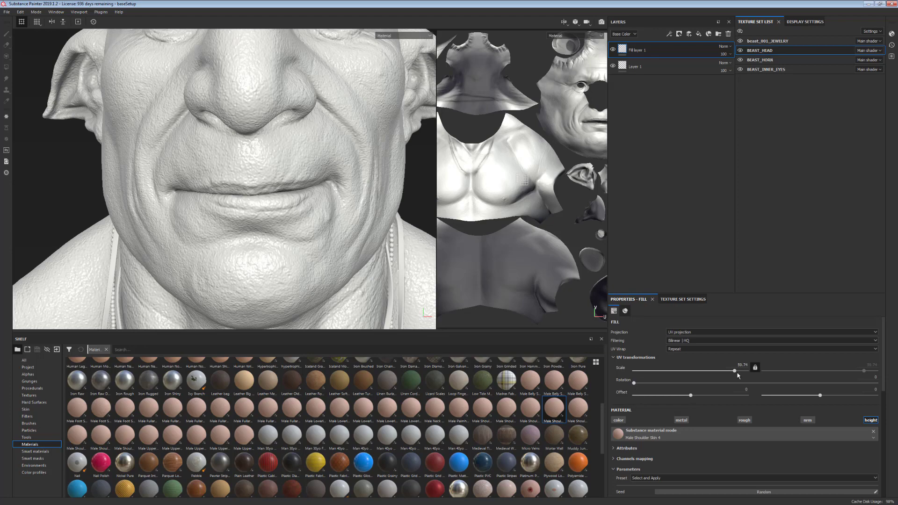
{"action": "left_click_drag", "start_coordinate": [738, 375], "coordinate": [741, 371]}
- Add a black mask to the skin fill layer
{"action": "middle_click_drag", "start_coordinate": [315, 272], "coordinate": [302, 58], "text": "alt"}
{"action": "right_click_drag", "start_coordinate": [357, 268], "coordinate": [354, 161], "text": "alt"}
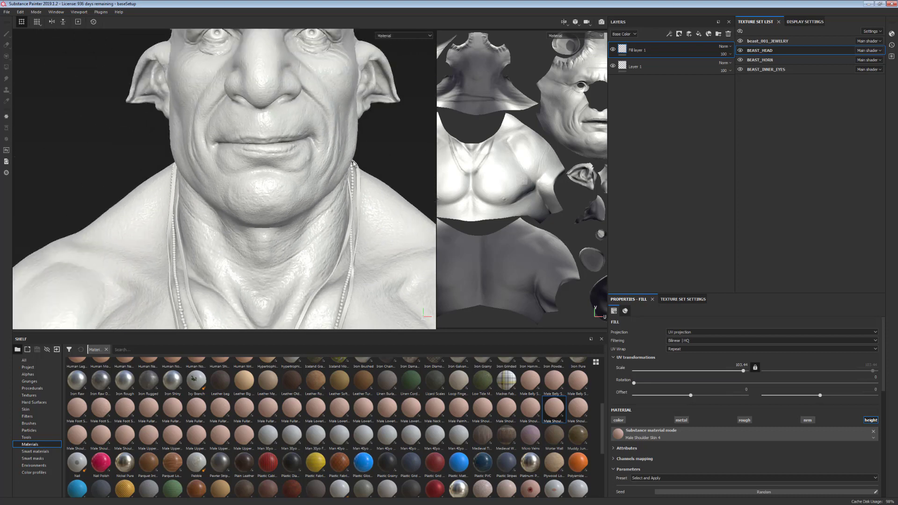
{"action": "middle_click_drag", "start_coordinate": [372, 290], "coordinate": [317, 128], "text": "alt"}
{"action": "middle_click_drag", "start_coordinate": [367, 275], "coordinate": [431, 334]}
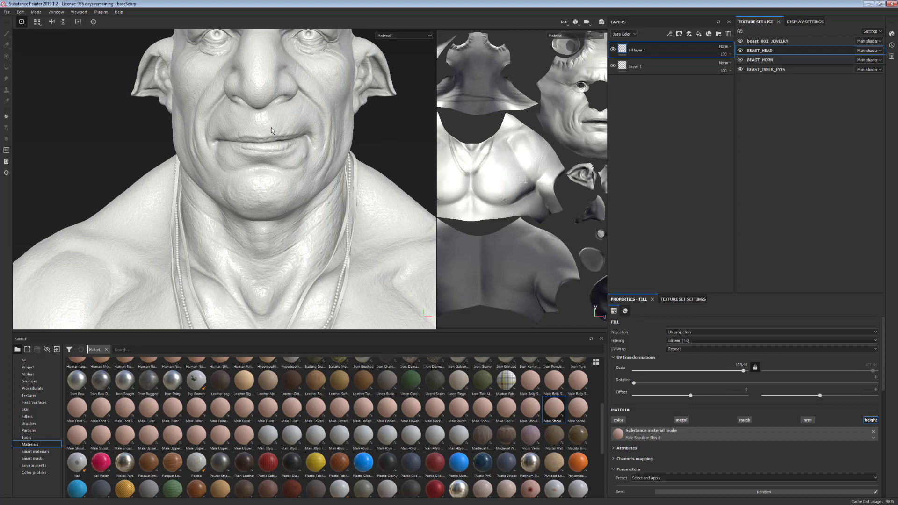
{"action": "middle_click_drag", "start_coordinate": [272, 131], "coordinate": [307, 170]}
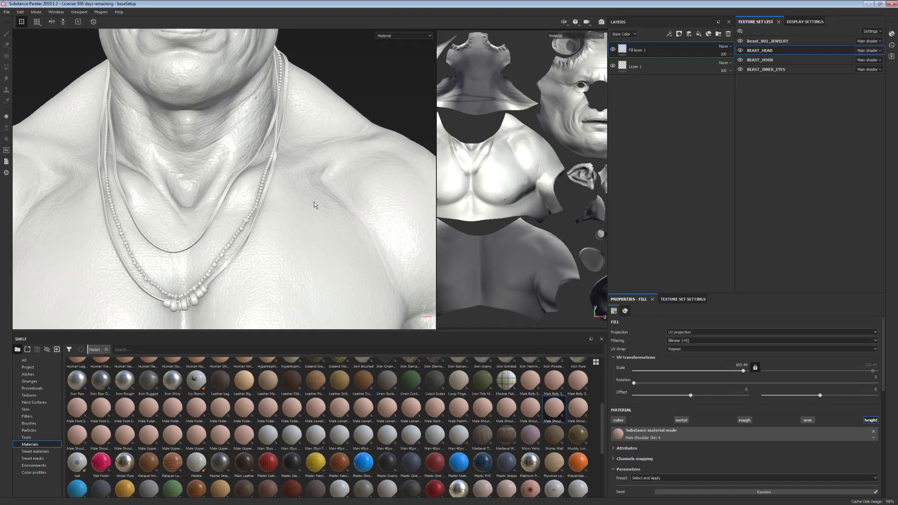
{"action": "middle_click_drag", "start_coordinate": [301, 244], "coordinate": [318, 323]}
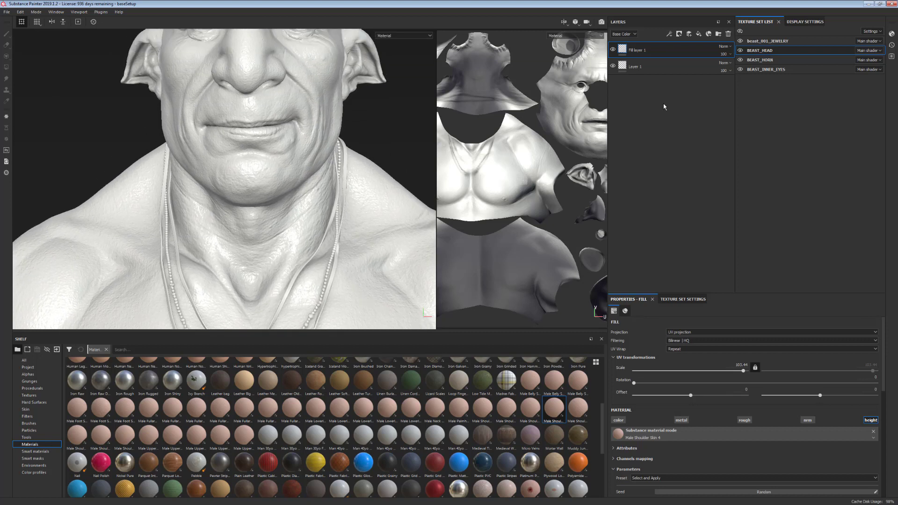
{"action": "right_click", "coordinate": [660, 53]}
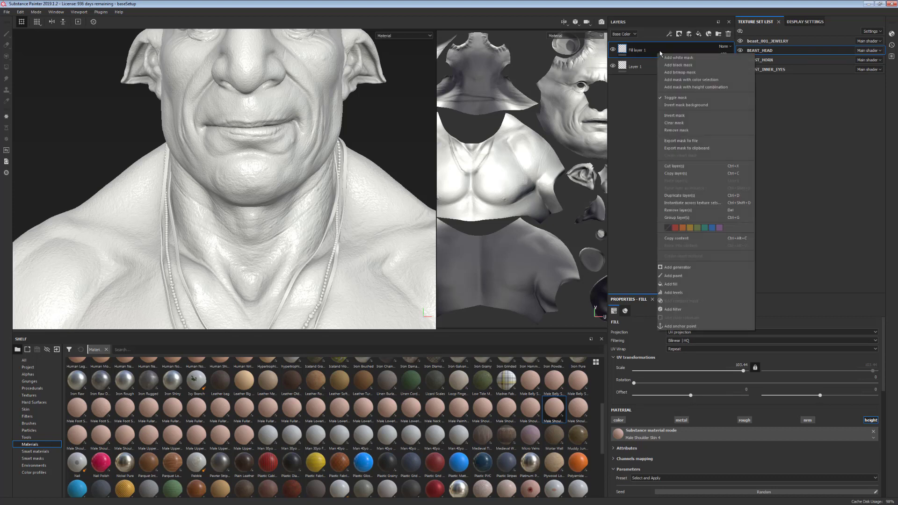
{"action": "left_click", "coordinate": [682, 65]}
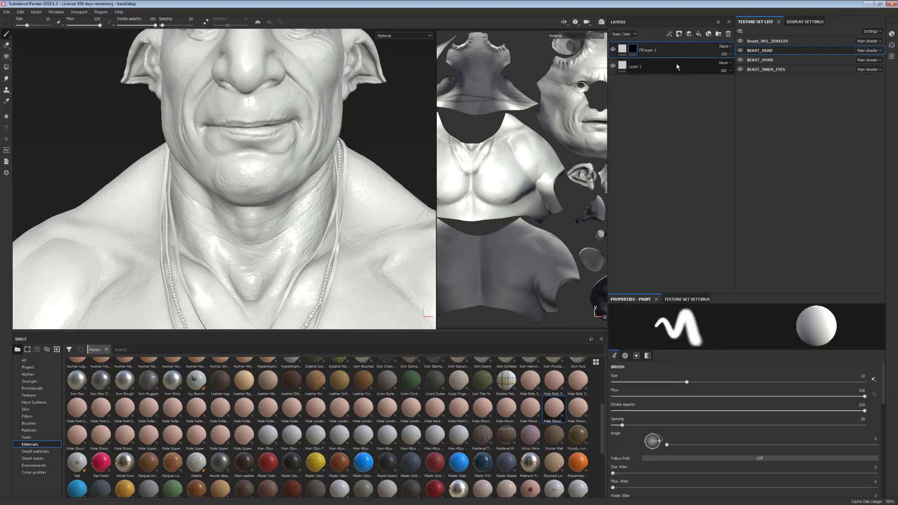
- Try painting a patch of skin detail onto the chest through the fill layer's mask
{"action": "middle_click_drag", "start_coordinate": [347, 239], "coordinate": [323, 119], "text": "alt"}
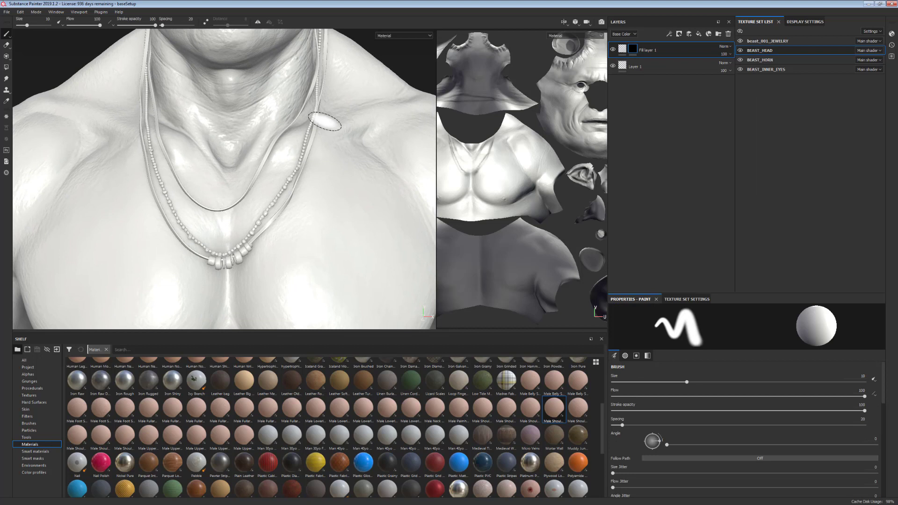
{"action": "middle_click_drag", "start_coordinate": [341, 275], "coordinate": [360, 293], "text": "alt"}
{"action": "middle_click_drag", "start_coordinate": [366, 197], "coordinate": [332, 183], "text": "alt"}
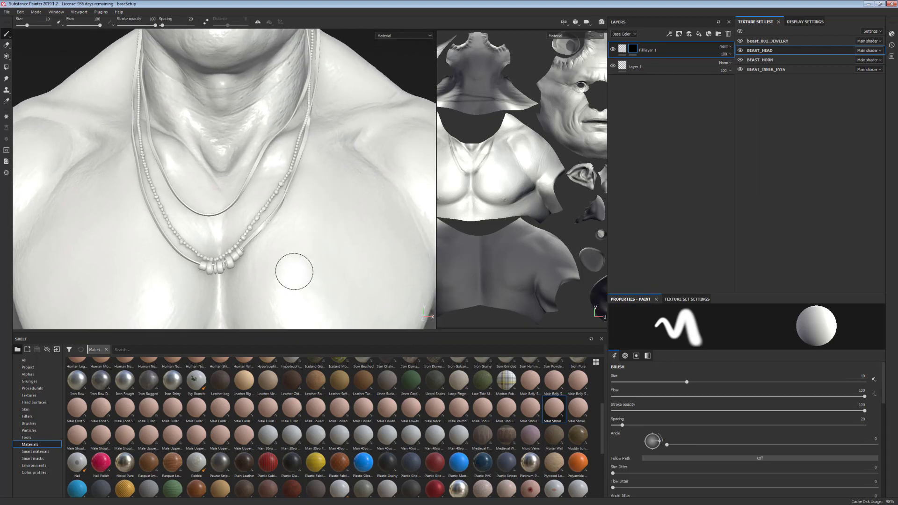
{"action": "left_click_drag", "start_coordinate": [314, 229], "coordinate": [295, 251]}
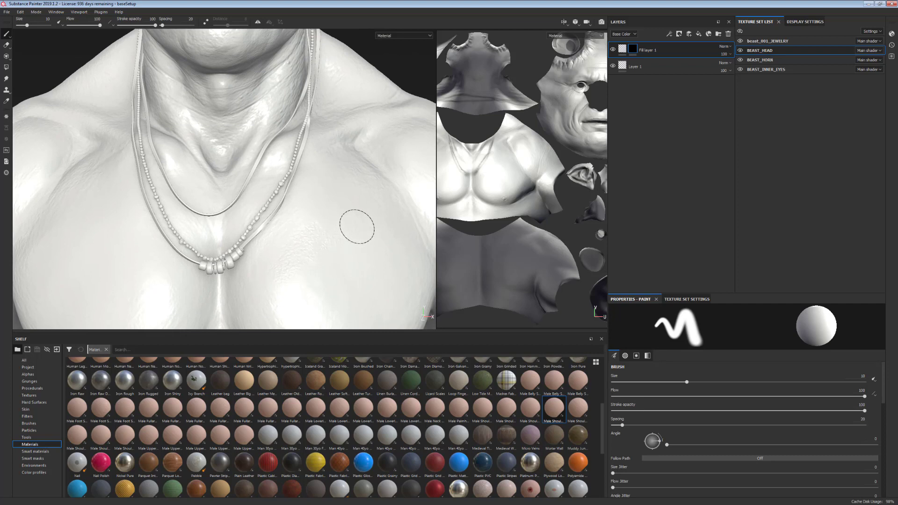
{"action": "middle_click_drag", "start_coordinate": [371, 271], "coordinate": [371, 229], "text": "alt"}
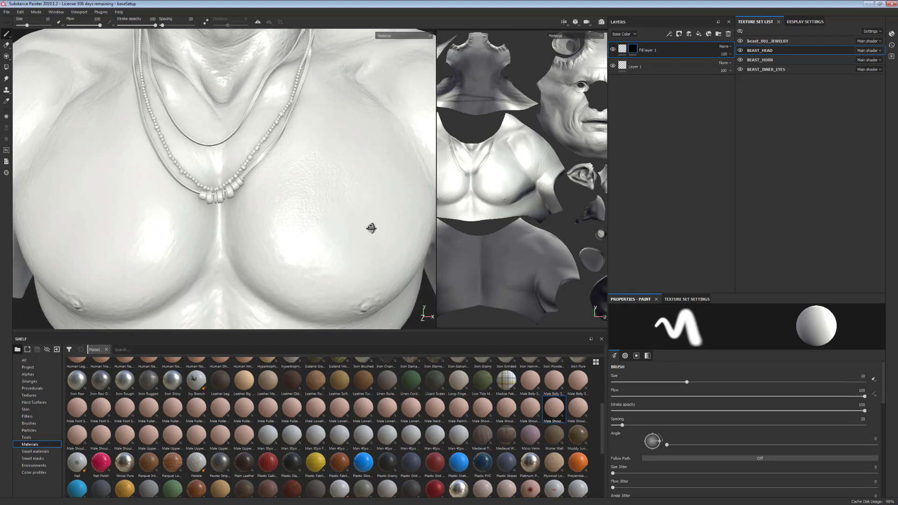
{"action": "mouse_move", "coordinate": [372, 229]}
{"action": "left_mouse_down", "text": "alt"}
{"action": "mouse_move", "coordinate": [311, 254]}
{"action": "mouse_move", "coordinate": [373, 227]}
{"action": "left_mouse_up", "text": "alt"}
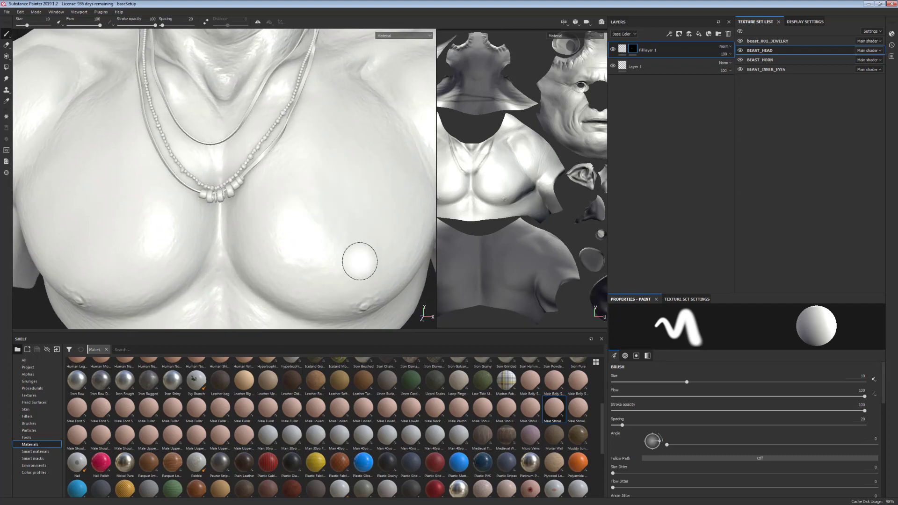
{"action": "middle_click_drag", "start_coordinate": [370, 209], "coordinate": [412, 314], "text": "alt"}
{"action": "middle_click_drag", "start_coordinate": [272, 53], "coordinate": [264, 90], "text": "alt"}
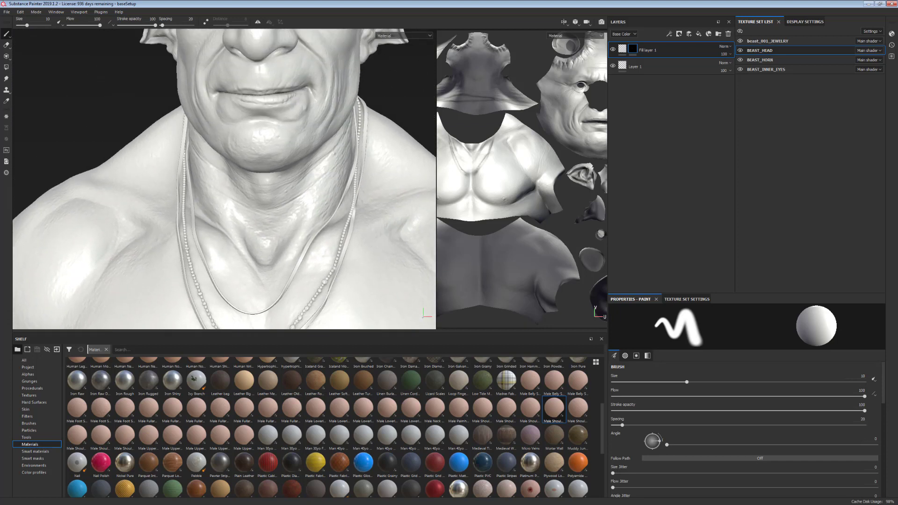
- Turn on symmetry so that mask strokes mirror across the body's centre line
{"action": "left_click", "coordinate": [257, 22]}
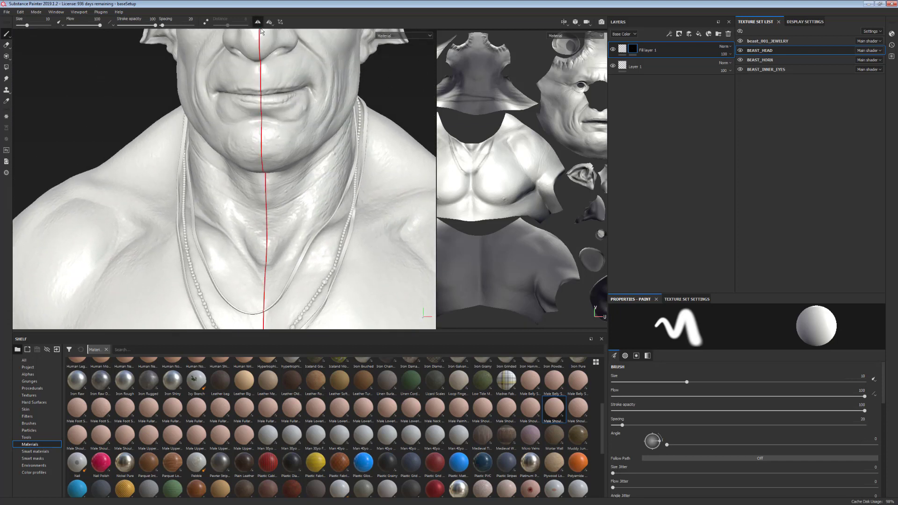
{"action": "mouse_move", "coordinate": [365, 265]}
{"action": "middle_mouse_down", "text": "alt"}
{"action": "mouse_move", "coordinate": [343, 212]}
{"action": "mouse_move", "coordinate": [323, 215]}
{"action": "middle_mouse_up", "text": "alt"}
{"action": "left_click_drag", "start_coordinate": [351, 281], "coordinate": [361, 277], "text": "alt"}
{"action": "right_click_drag", "start_coordinate": [361, 277], "coordinate": [317, 201], "text": "alt"}
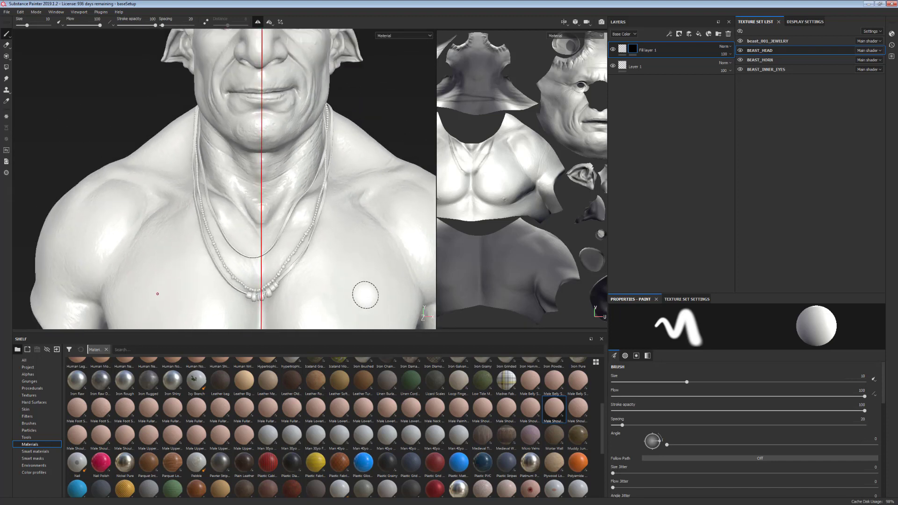
- Set the mask brush to size 28.7, flow 68 and stroke opacity 88
{"action": "middle_click_drag", "start_coordinate": [365, 295], "coordinate": [341, 294], "text": "alt"}
{"action": "right_click_drag", "start_coordinate": [341, 294], "coordinate": [318, 210], "text": "alt"}
{"action": "mouse_move", "coordinate": [322, 253]}
{"action": "middle_mouse_down", "text": "alt"}
{"action": "mouse_move", "coordinate": [331, 267]}
{"action": "mouse_move", "coordinate": [314, 243]}
{"action": "middle_mouse_up", "text": "alt"}
{"action": "mouse_move", "coordinate": [314, 243]}
{"action": "right_mouse_down", "text": "alt"}
{"action": "mouse_move", "coordinate": [319, 278]}
{"action": "mouse_move", "coordinate": [322, 260]}
{"action": "right_mouse_up", "text": "alt"}
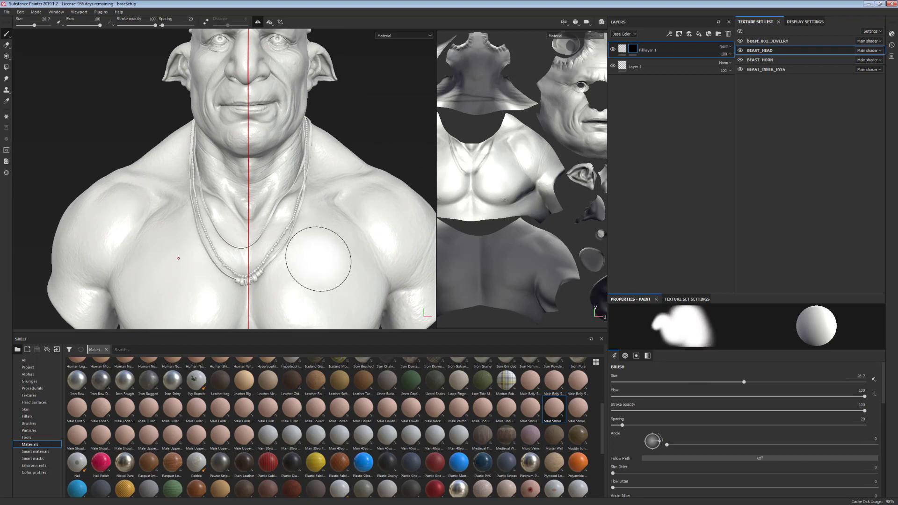
{"action": "left_click_drag", "start_coordinate": [864, 412], "coordinate": [792, 413]}
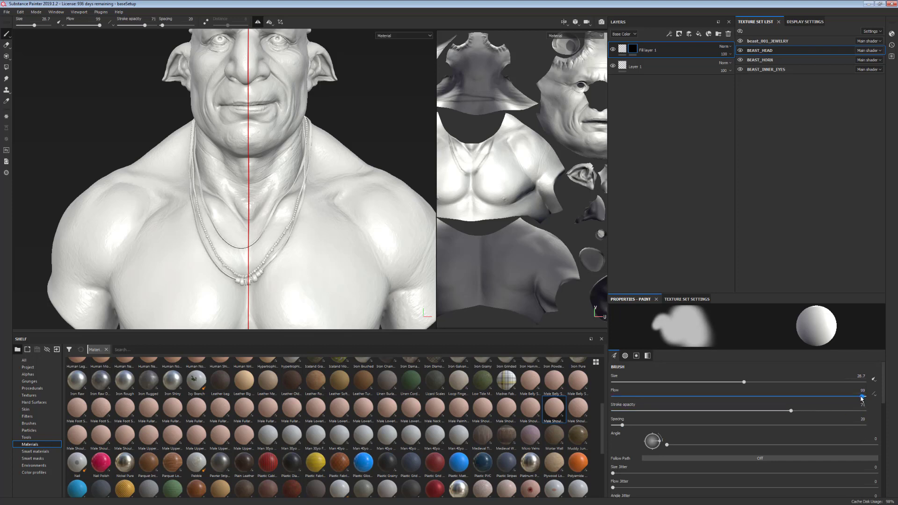
{"action": "mouse_move", "coordinate": [864, 396]}
{"action": "left_mouse_down"}
{"action": "mouse_move", "coordinate": [772, 394]}
{"action": "mouse_move", "coordinate": [834, 411]}
{"action": "left_mouse_up"}
- Paint the skin detail into the mask over the front of the chest, shoulders and neck
{"action": "middle_click_drag", "start_coordinate": [338, 270], "coordinate": [339, 256], "text": "alt"}
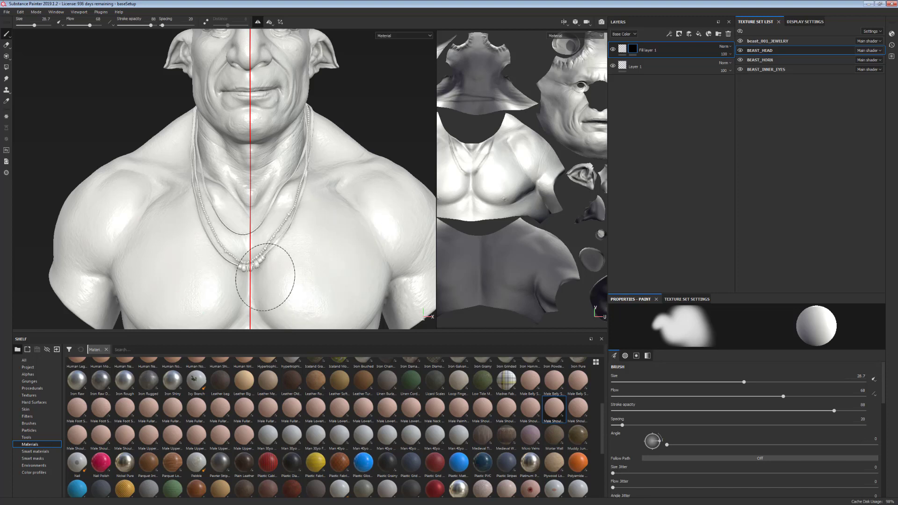
{"action": "middle_click_drag", "start_coordinate": [309, 254], "coordinate": [283, 170], "text": "alt"}
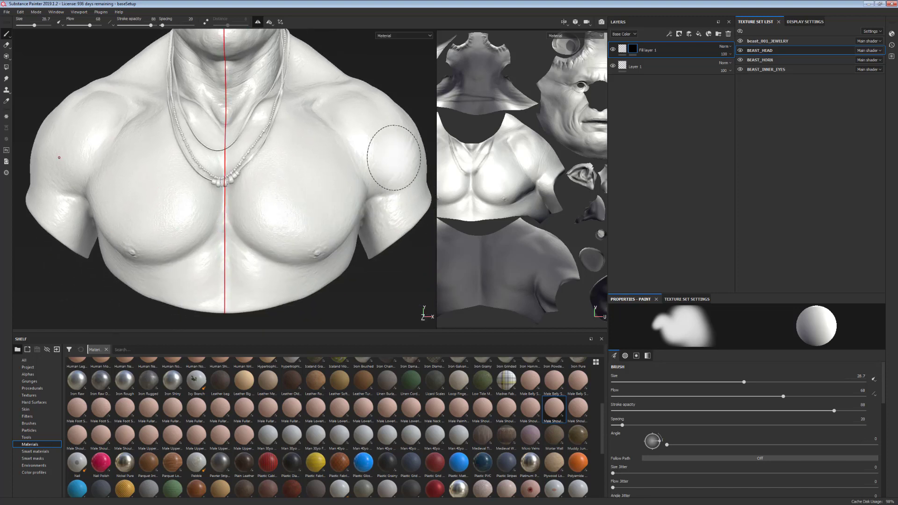
{"action": "mouse_move", "coordinate": [371, 258]}
{"action": "left_mouse_down", "text": "alt"}
{"action": "mouse_move", "coordinate": [371, 280]}
{"action": "mouse_move", "coordinate": [250, 270]}
{"action": "left_mouse_up", "text": "alt"}
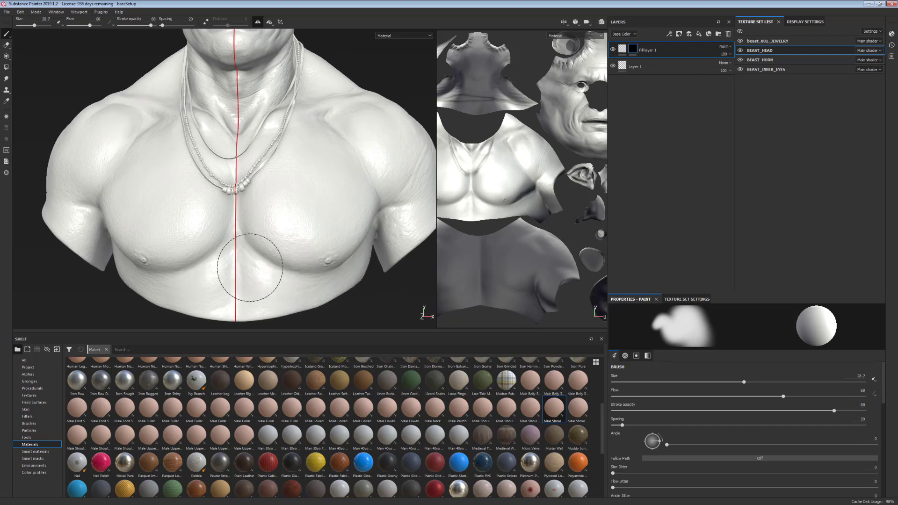
{"action": "mouse_move", "coordinate": [254, 304]}
{"action": "left_mouse_down", "text": "alt"}
{"action": "mouse_move", "coordinate": [332, 242]}
{"action": "mouse_move", "coordinate": [323, 220]}
{"action": "left_mouse_up", "text": "alt"}
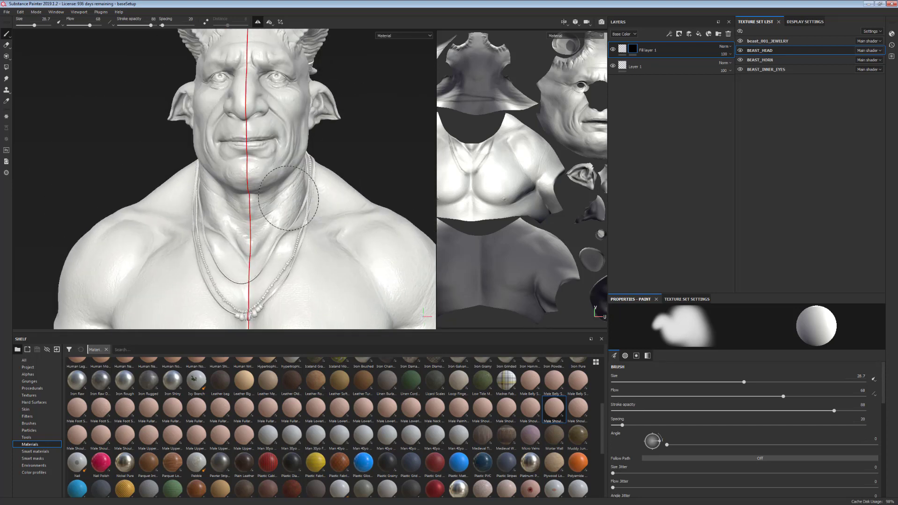
{"action": "left_click_drag", "start_coordinate": [342, 185], "coordinate": [257, 300], "text": "alt"}
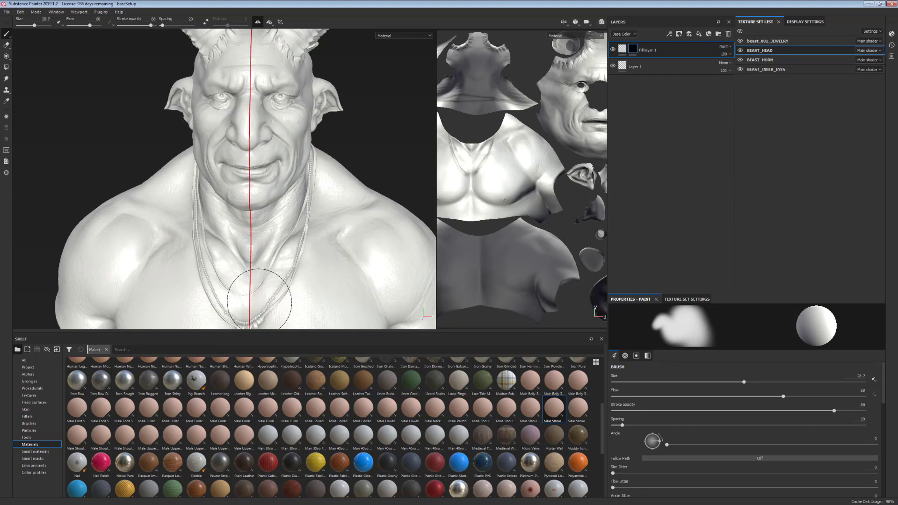
- Paint the skin detail into the mask over the shoulder tops, upper back and back of the neck
{"action": "mouse_move", "coordinate": [357, 216]}
{"action": "left_mouse_down", "text": "alt"}
{"action": "mouse_move", "coordinate": [283, 223]}
{"action": "mouse_move", "coordinate": [319, 282]}
{"action": "mouse_move", "coordinate": [291, 251]}
{"action": "left_mouse_up", "text": "alt"}
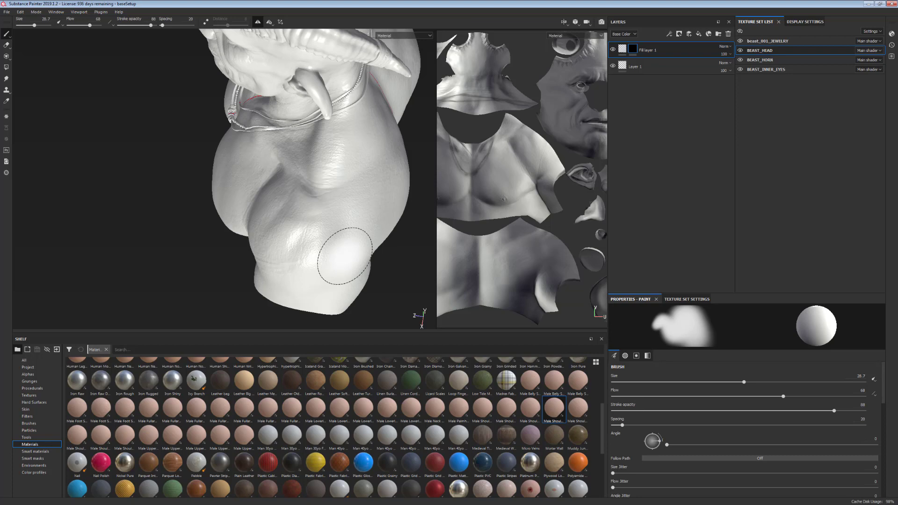
{"action": "mouse_move", "coordinate": [352, 176]}
{"action": "left_mouse_down", "text": "alt"}
{"action": "mouse_move", "coordinate": [389, 208]}
{"action": "mouse_move", "coordinate": [351, 200]}
{"action": "mouse_move", "coordinate": [358, 171]}
{"action": "mouse_move", "coordinate": [338, 209]}
{"action": "mouse_move", "coordinate": [267, 206]}
{"action": "mouse_move", "coordinate": [261, 141]}
{"action": "left_mouse_up", "text": "alt"}
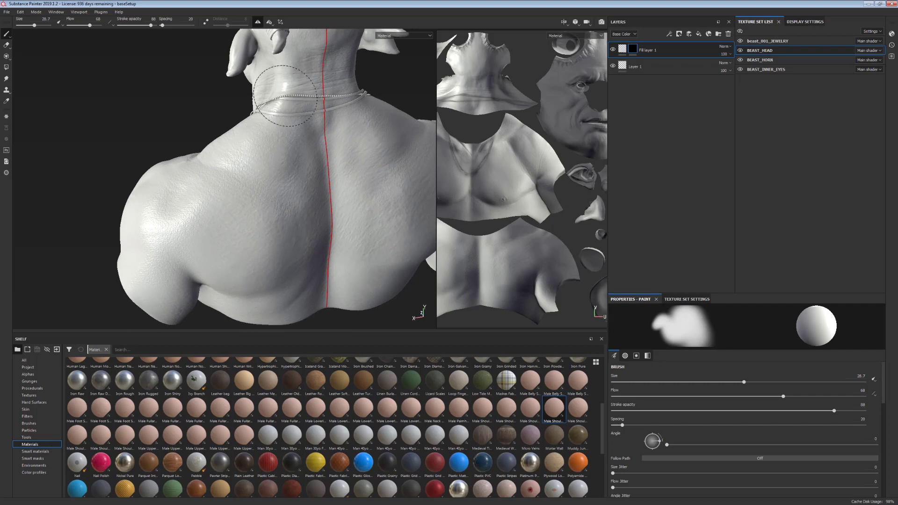
{"action": "mouse_move", "coordinate": [327, 94]}
{"action": "left_mouse_down", "text": "alt"}
{"action": "mouse_move", "coordinate": [375, 261]}
{"action": "mouse_move", "coordinate": [301, 229]}
{"action": "mouse_move", "coordinate": [346, 231]}
{"action": "mouse_move", "coordinate": [379, 219]}
{"action": "left_mouse_up", "text": "alt"}
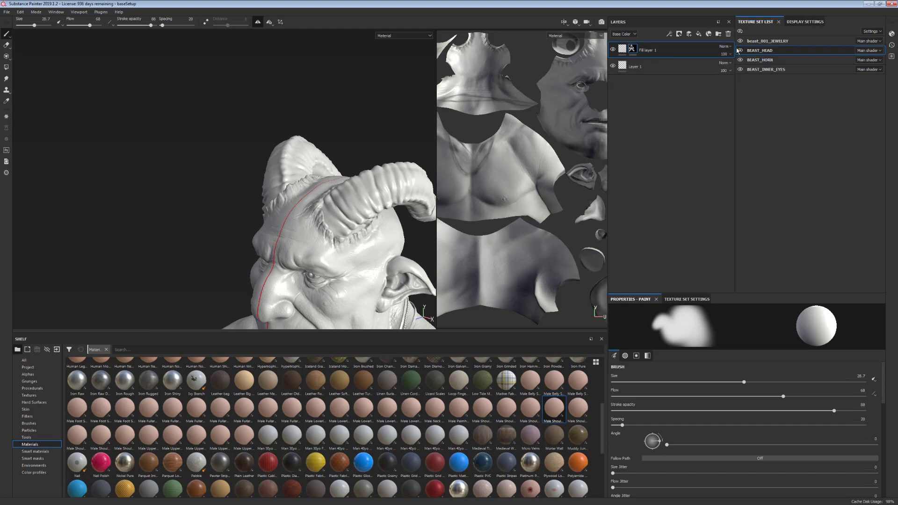
- Hide all texture sets except BEAST_HEAD so the jewelry, horns and inner eyes no longer cover the skin
{"action": "left_click", "coordinate": [739, 32]}
{"action": "left_click", "coordinate": [753, 49]}
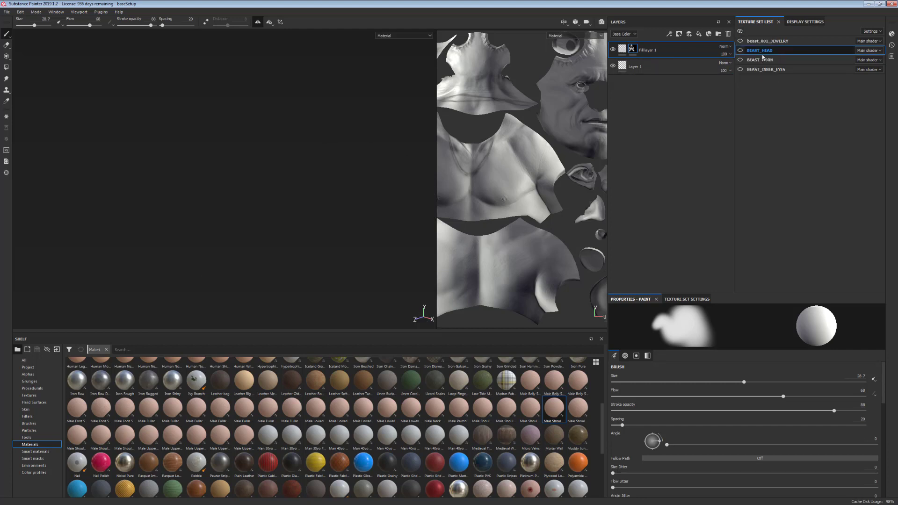
{"action": "left_click", "coordinate": [741, 51]}
- Rotate the environment lighting to light the beast's front and paint skin detail over the neck, chest and lower torso
{"action": "left_click_drag", "start_coordinate": [346, 257], "coordinate": [292, 138], "text": "alt"}
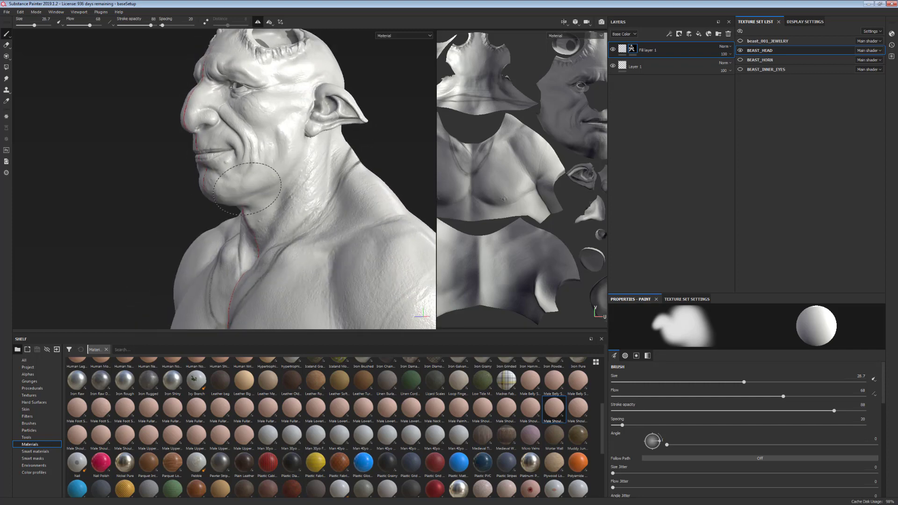
{"action": "left_click_drag", "start_coordinate": [247, 186], "coordinate": [360, 234], "text": "alt"}
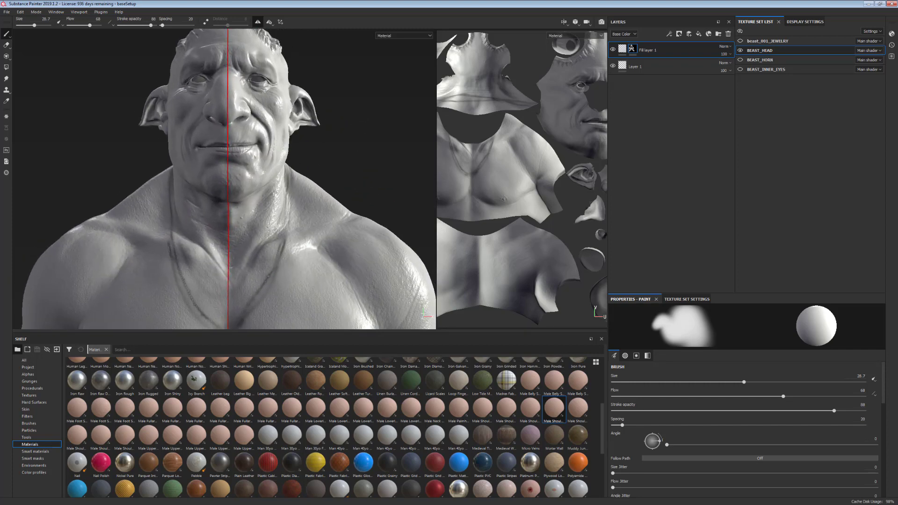
{"action": "right_click_drag", "start_coordinate": [361, 234], "coordinate": [281, 239], "text": "shift"}
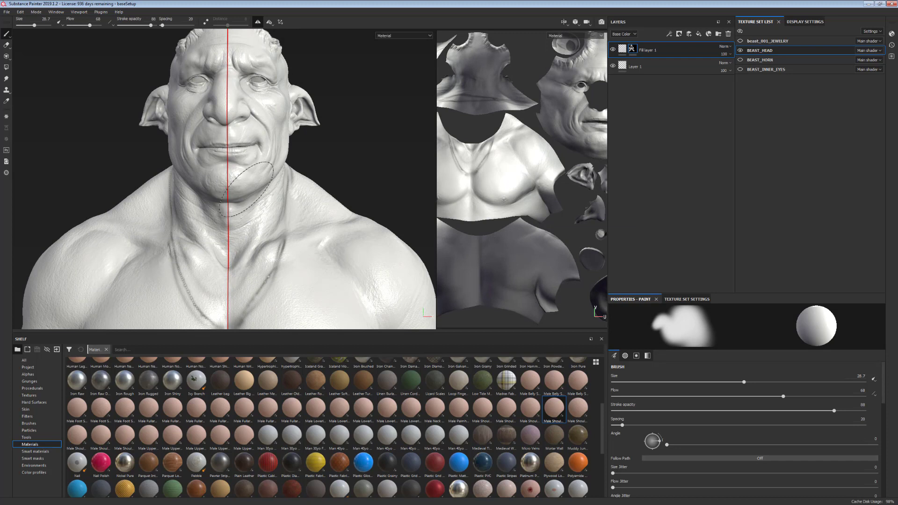
{"action": "middle_click_drag", "start_coordinate": [328, 280], "coordinate": [335, 185], "text": "alt"}
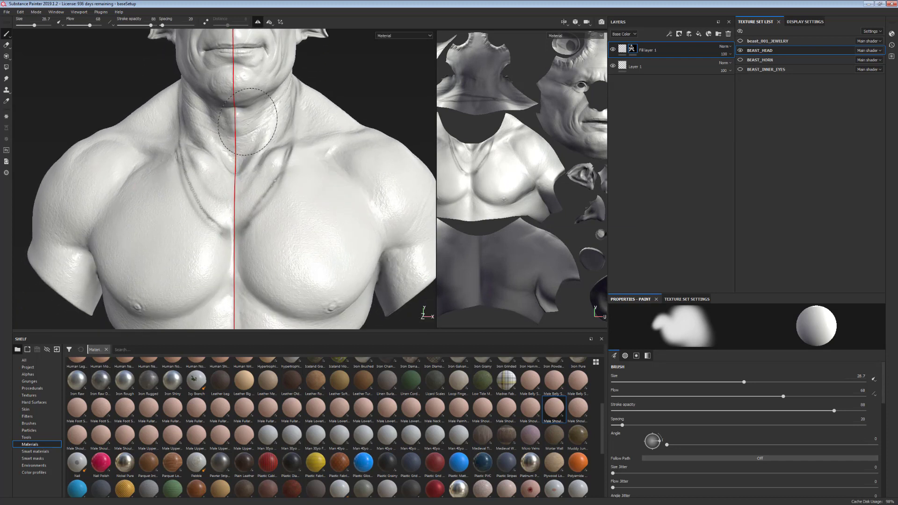
{"action": "middle_click_drag", "start_coordinate": [320, 272], "coordinate": [318, 192], "text": "alt"}
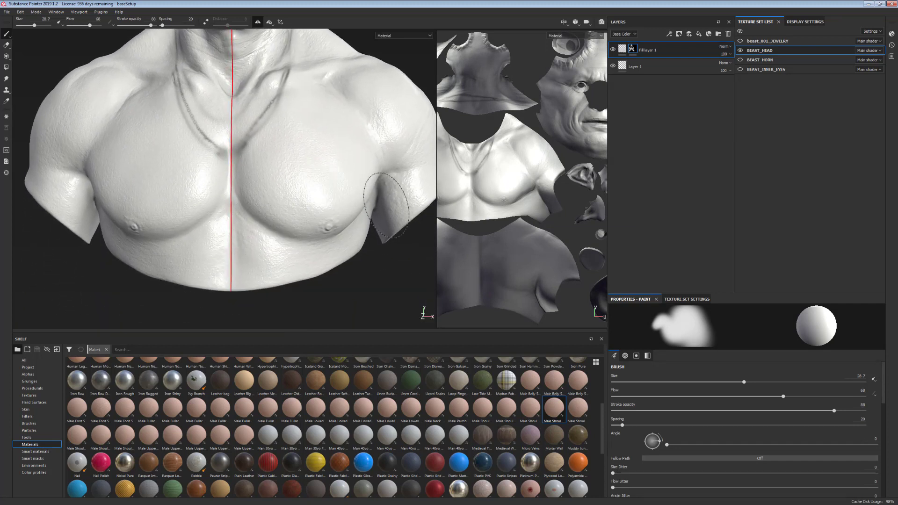
- Switch the mask brush to black and paint out skin detail around the nipples
{"action": "middle_click_drag", "start_coordinate": [327, 243], "coordinate": [333, 298], "text": "alt"}
{"action": "key", "text": "x"}
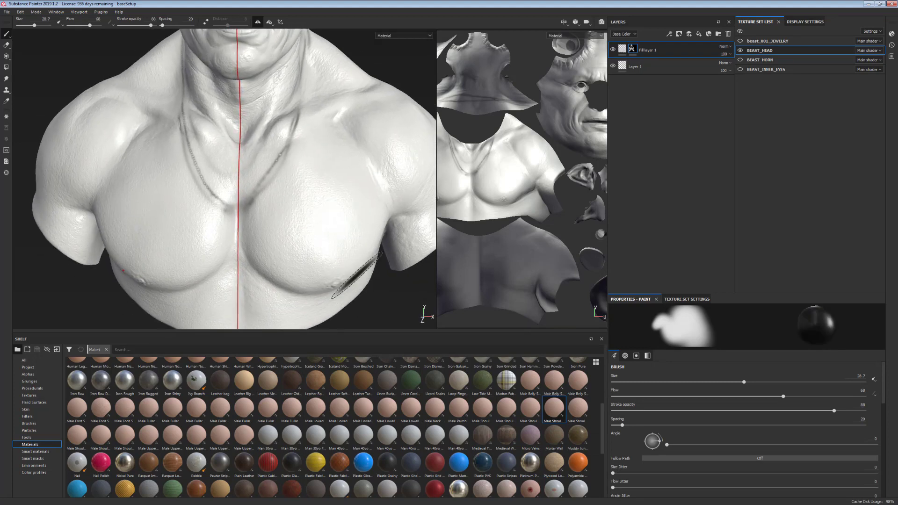
{"action": "right_click_drag", "start_coordinate": [341, 167], "coordinate": [374, 166], "text": "alt"}
{"action": "mouse_move", "coordinate": [380, 238]}
{"action": "left_mouse_down", "text": "alt"}
{"action": "mouse_move", "coordinate": [357, 285]}
{"action": "mouse_move", "coordinate": [393, 259]}
{"action": "mouse_move", "coordinate": [339, 263]}
{"action": "mouse_move", "coordinate": [307, 313]}
{"action": "mouse_move", "coordinate": [360, 271]}
{"action": "mouse_move", "coordinate": [349, 268]}
{"action": "left_mouse_up", "text": "alt"}
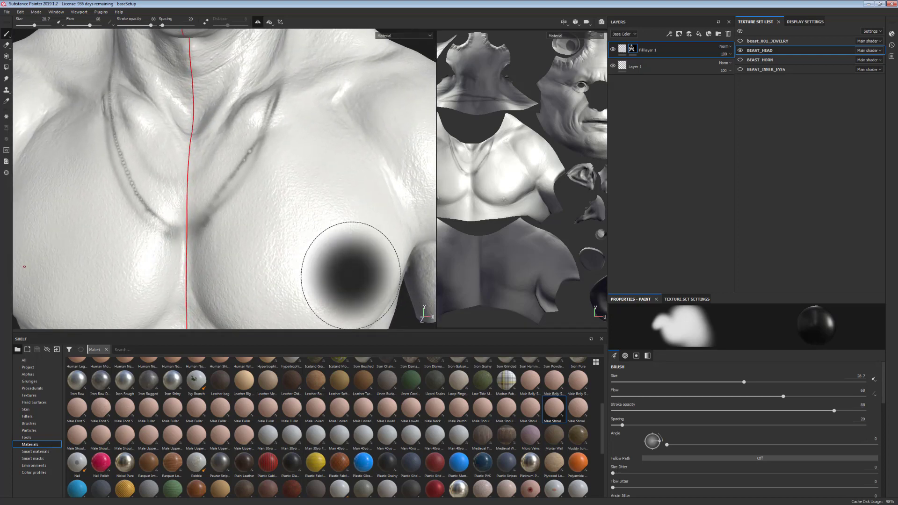
- Raise the first skin fill's Additional Cavity Relief to about 0.86 and set its Height Range to 0.37
{"action": "left_click", "coordinate": [622, 49]}
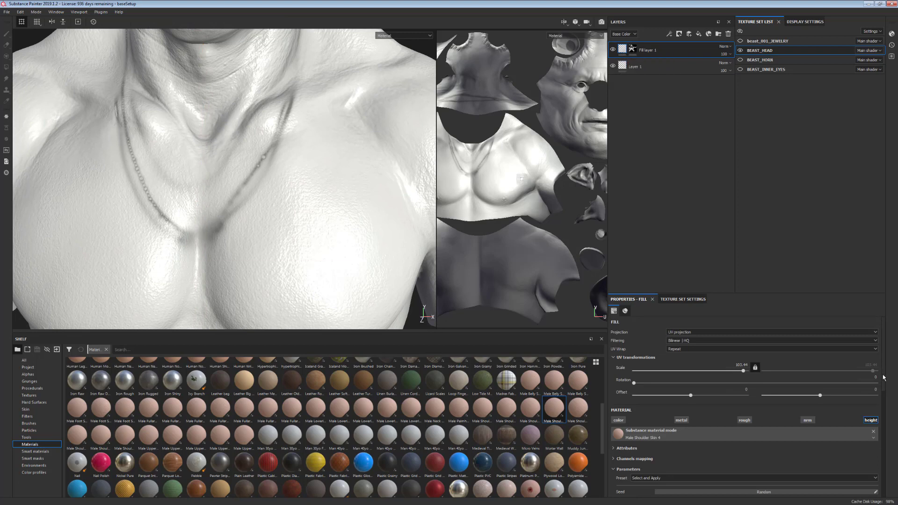
{"action": "left_click_drag", "start_coordinate": [885, 377], "coordinate": [886, 446]}
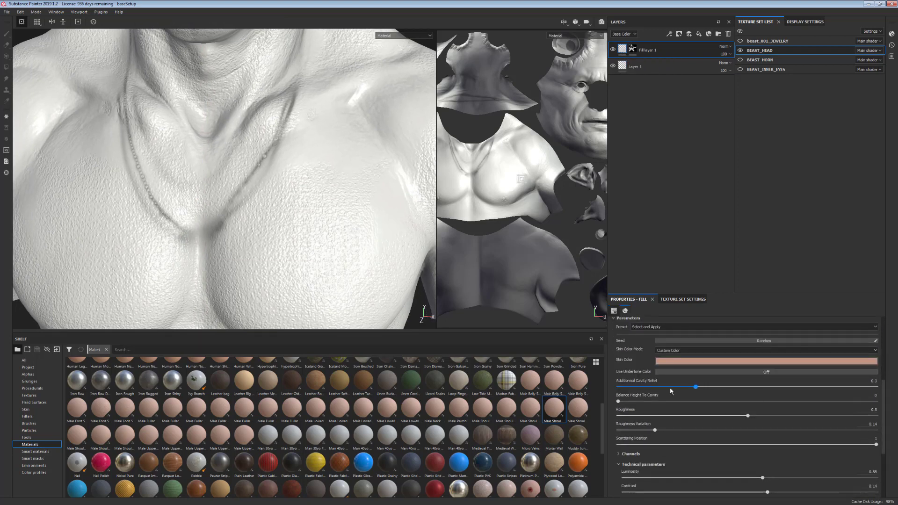
{"action": "mouse_move", "coordinate": [721, 391]}
{"action": "left_mouse_down"}
{"action": "mouse_move", "coordinate": [870, 401]}
{"action": "mouse_move", "coordinate": [664, 398]}
{"action": "left_mouse_up"}
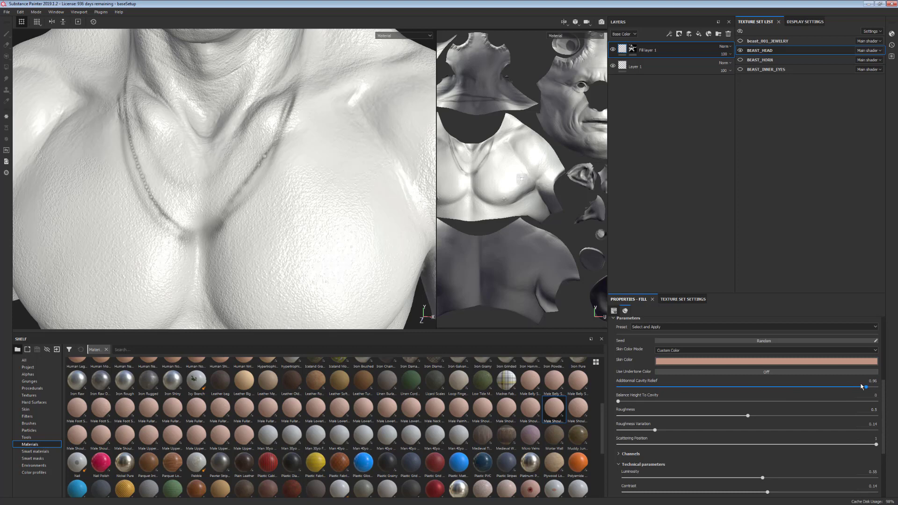
{"action": "left_click_drag", "start_coordinate": [883, 440], "coordinate": [884, 488]}
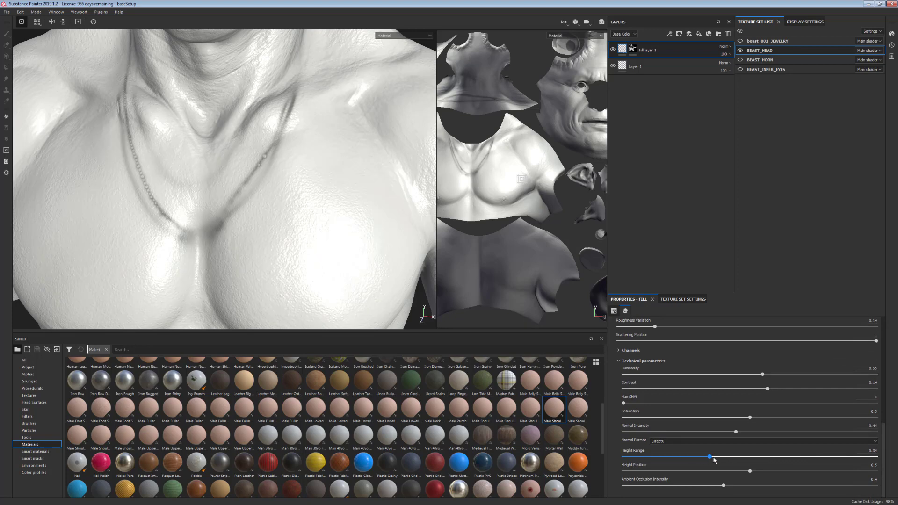
{"action": "scroll", "coordinate": [337, 220], "scroll_direction": "down", "scroll_amount": 5}
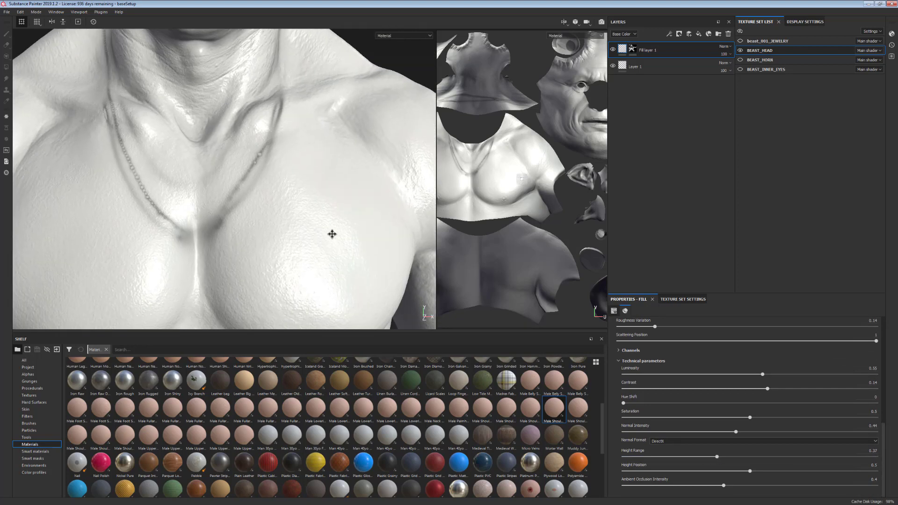
- Add a new fill layer above the first skin fill and assign it the Male Lowerleg Skin 3 material
{"action": "middle_click_drag", "start_coordinate": [345, 219], "coordinate": [315, 269], "text": "alt"}
{"action": "right_click_drag", "start_coordinate": [315, 268], "coordinate": [321, 237], "text": "alt"}
{"action": "left_click_drag", "start_coordinate": [321, 240], "coordinate": [354, 264], "text": "alt"}
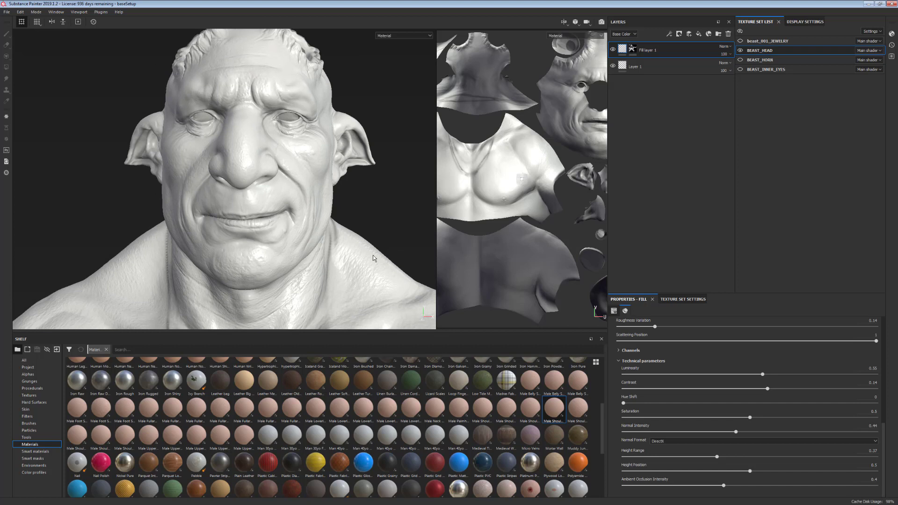
{"action": "middle_click_drag", "start_coordinate": [346, 249], "coordinate": [420, 324], "text": "alt"}
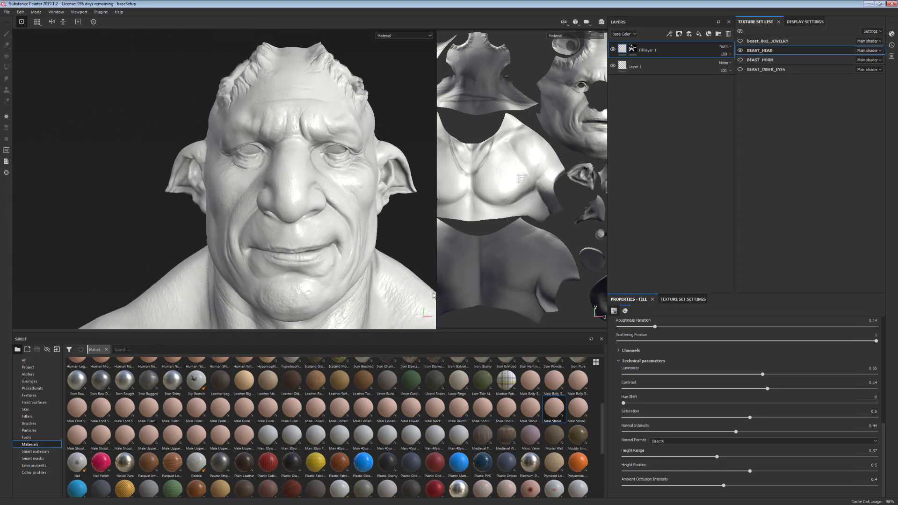
{"action": "left_click", "coordinate": [699, 35]}
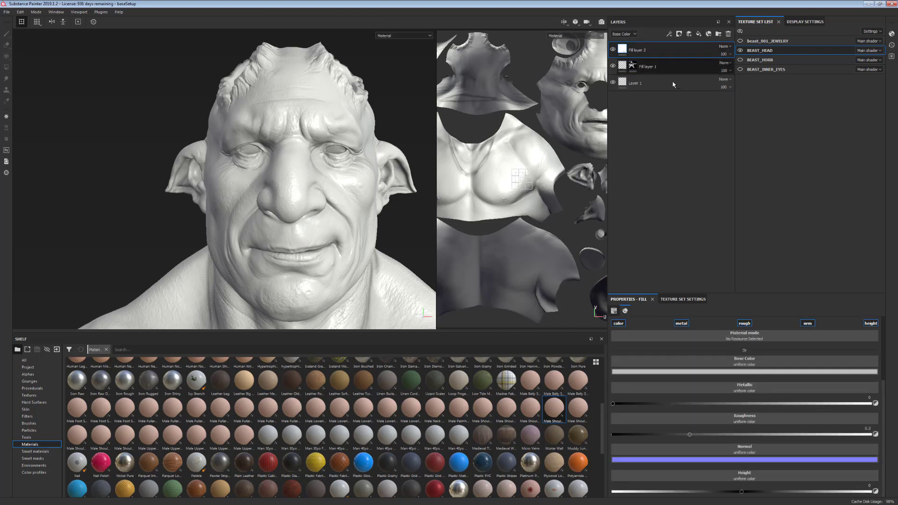
{"action": "middle_click_drag", "start_coordinate": [355, 241], "coordinate": [344, 209], "text": "alt"}
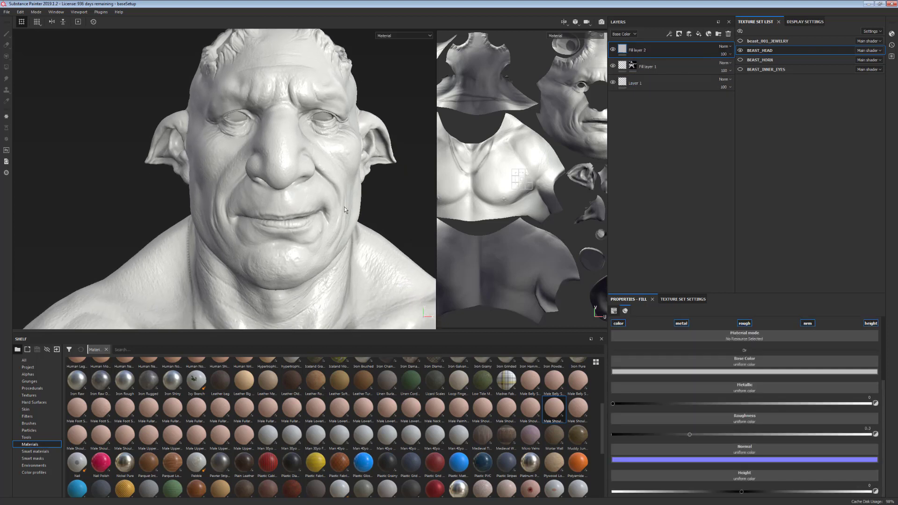
{"action": "left_click_drag", "start_coordinate": [602, 414], "coordinate": [602, 411]}
{"action": "left_click", "coordinate": [360, 418]}
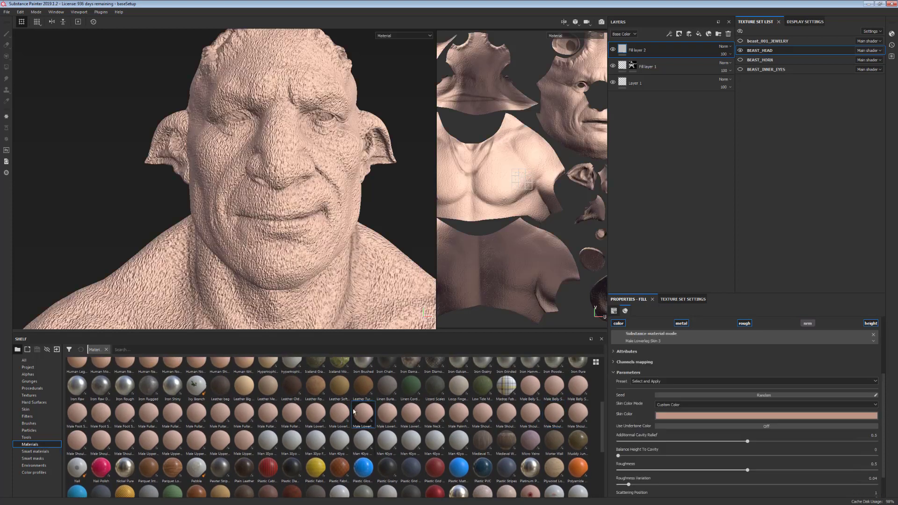
- Limit the new skin fill to the height channel and set its Additional Cavity Relief to 1
{"action": "scroll", "coordinate": [384, 276], "scroll_direction": "up", "scroll_amount": 5}
{"action": "scroll", "coordinate": [395, 279], "scroll_direction": "down", "scroll_amount": 2}
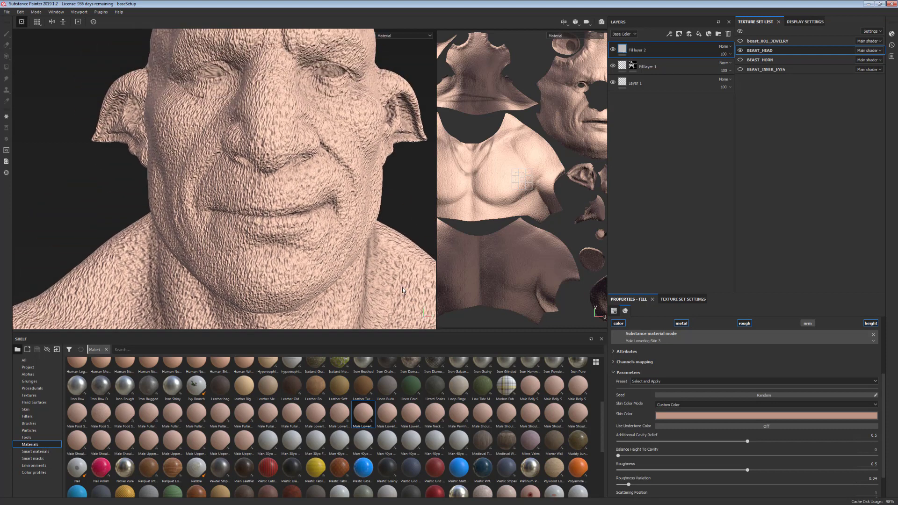
{"action": "left_click", "coordinate": [618, 323]}
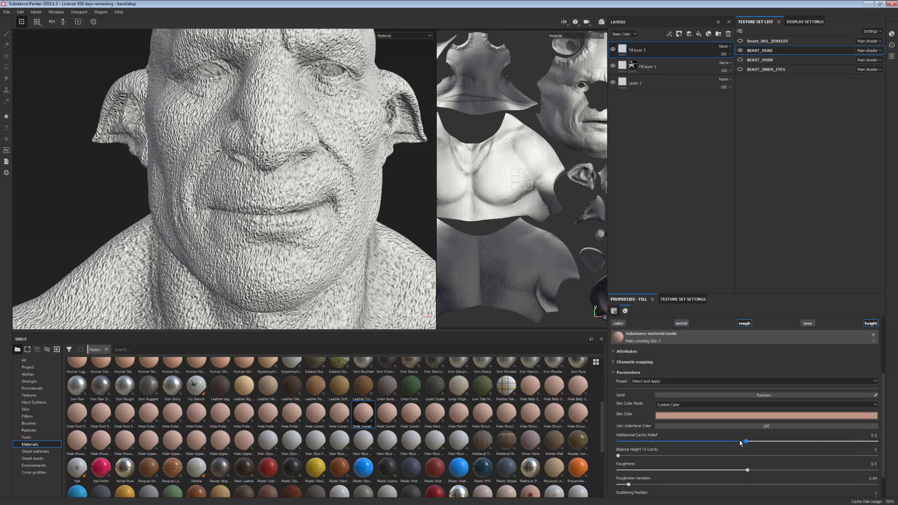
{"action": "left_click_drag", "start_coordinate": [771, 438], "coordinate": [851, 435]}
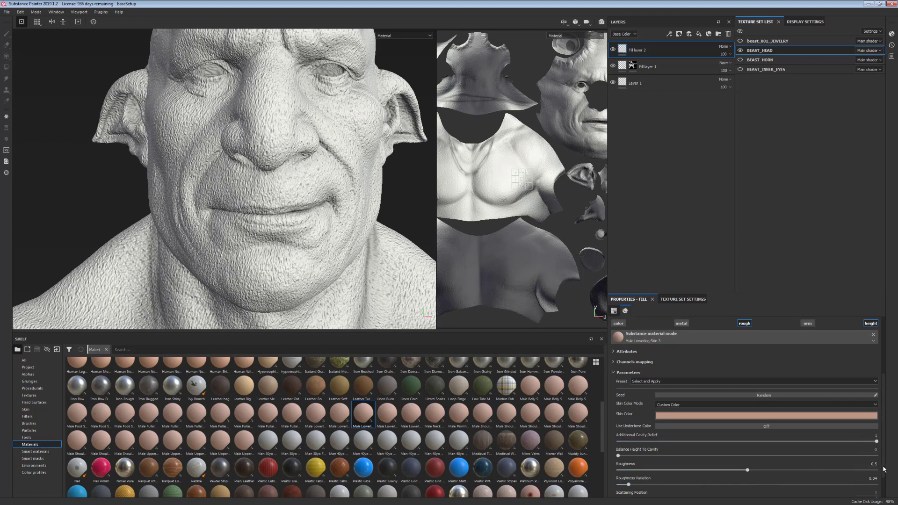
{"action": "scroll", "coordinate": [812, 467], "scroll_direction": "down", "scroll_amount": 2}
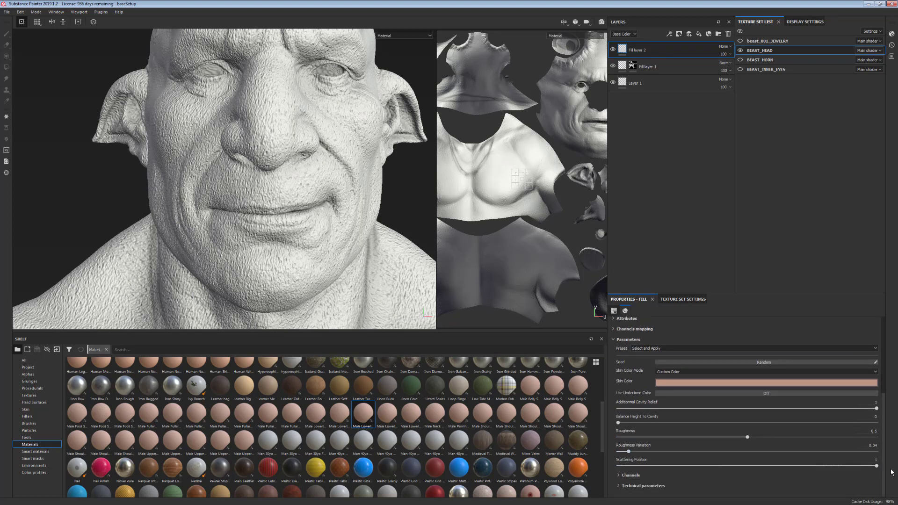
{"action": "left_click_drag", "start_coordinate": [883, 478], "coordinate": [894, 395]}
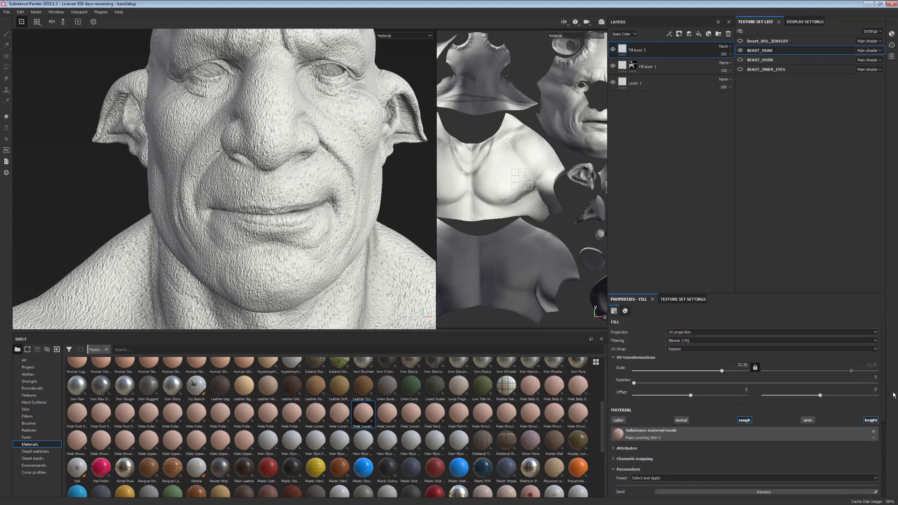
{"action": "left_click", "coordinate": [744, 420]}
{"action": "left_click", "coordinate": [871, 420]}
{"action": "left_click", "coordinate": [871, 420]}
- Set the new skin fill's Roughness to 0.48 and, in its technical parameters, its Height Range to 0.91
{"action": "scroll", "coordinate": [873, 423], "scroll_direction": "down", "scroll_amount": 5}
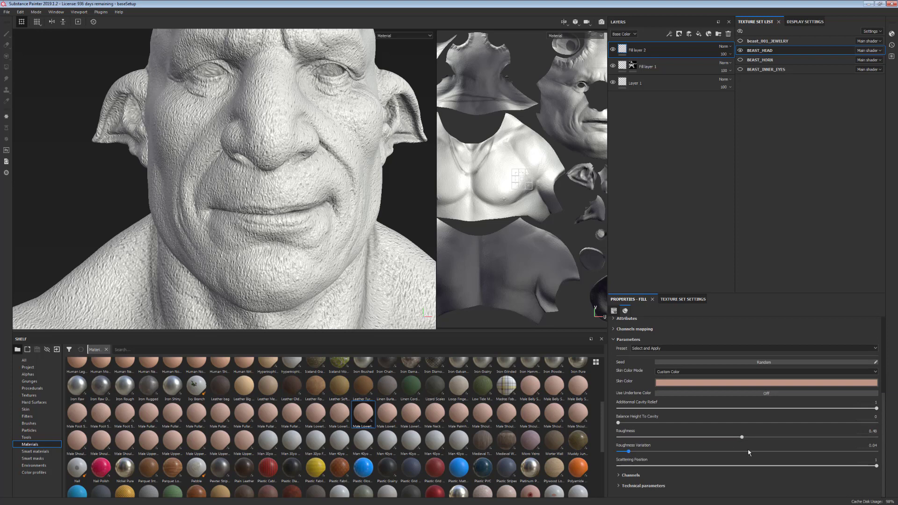
{"action": "left_click", "coordinate": [626, 485]}
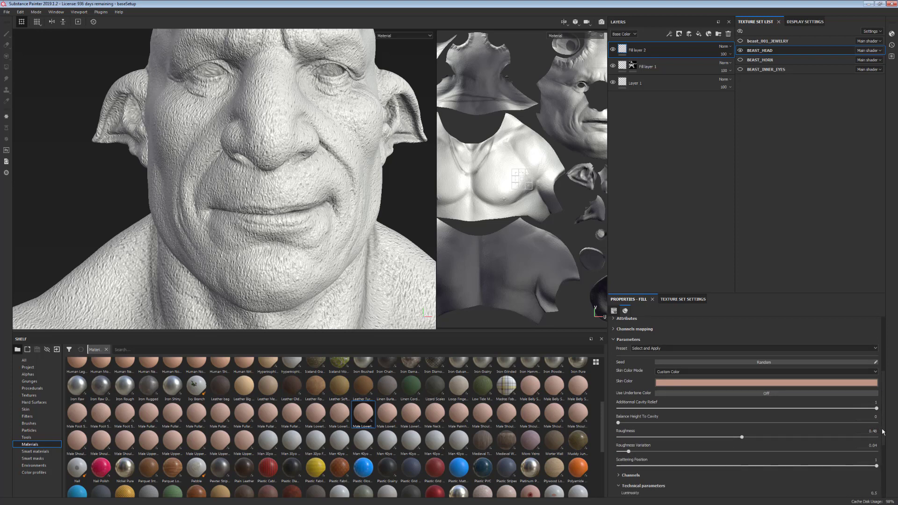
{"action": "scroll", "coordinate": [883, 432], "scroll_direction": "down", "scroll_amount": 5}
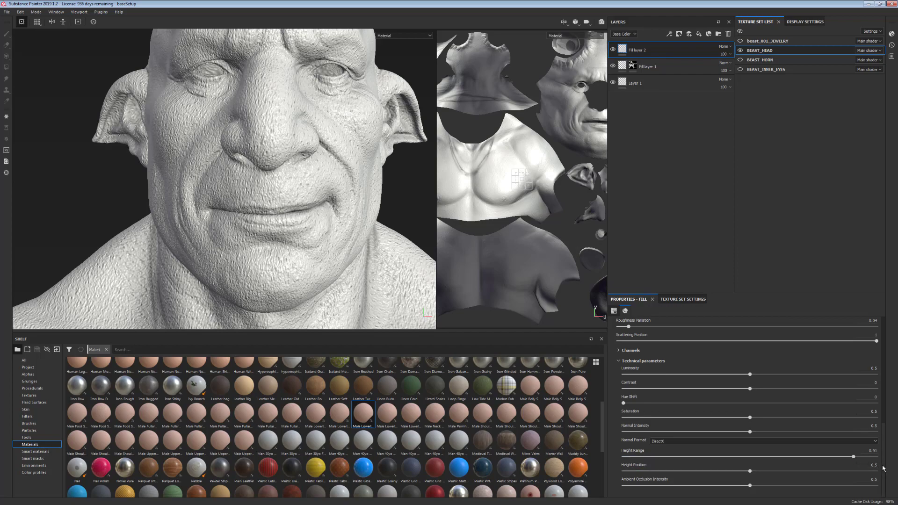
{"action": "scroll", "coordinate": [887, 421], "scroll_direction": "up", "scroll_amount": 8}
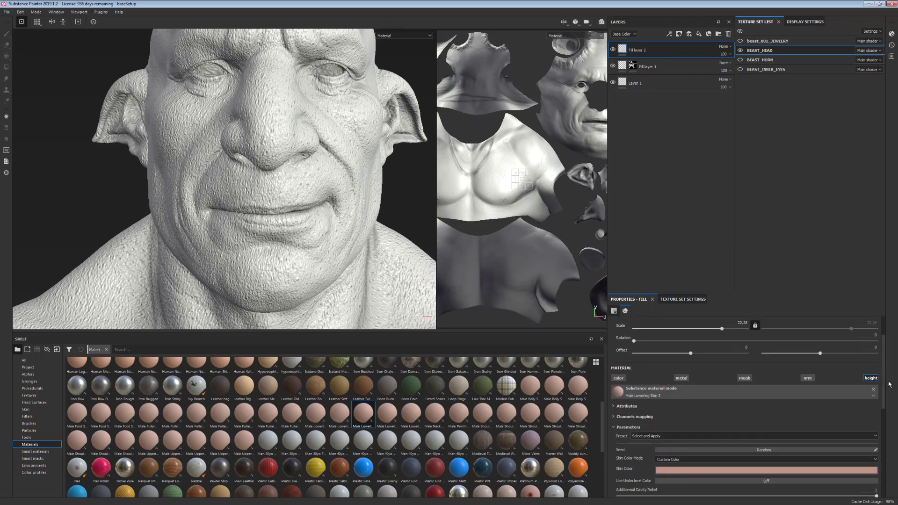
- Rotate the new fill's skin pattern to 46.43, judging its direction on the face and neck
{"action": "left_click_drag", "start_coordinate": [634, 341], "coordinate": [666, 341]}
{"action": "middle_click_drag", "start_coordinate": [314, 270], "coordinate": [310, 196], "text": "alt"}
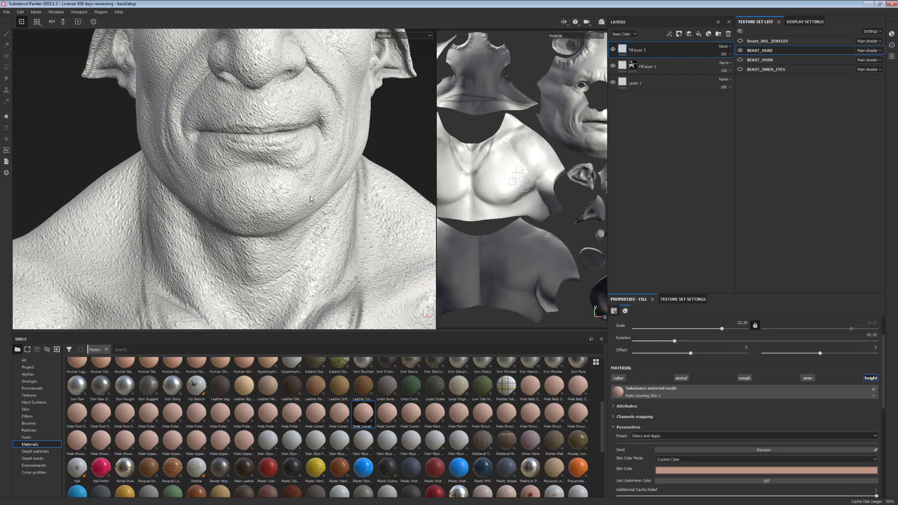
{"action": "right_click_drag", "start_coordinate": [338, 265], "coordinate": [328, 253], "text": "alt"}
{"action": "left_click_drag", "start_coordinate": [327, 253], "coordinate": [367, 305], "text": "alt"}
{"action": "right_click_drag", "start_coordinate": [361, 250], "coordinate": [399, 247], "text": "alt"}
{"action": "left_click_drag", "start_coordinate": [323, 267], "coordinate": [378, 287], "text": "alt"}
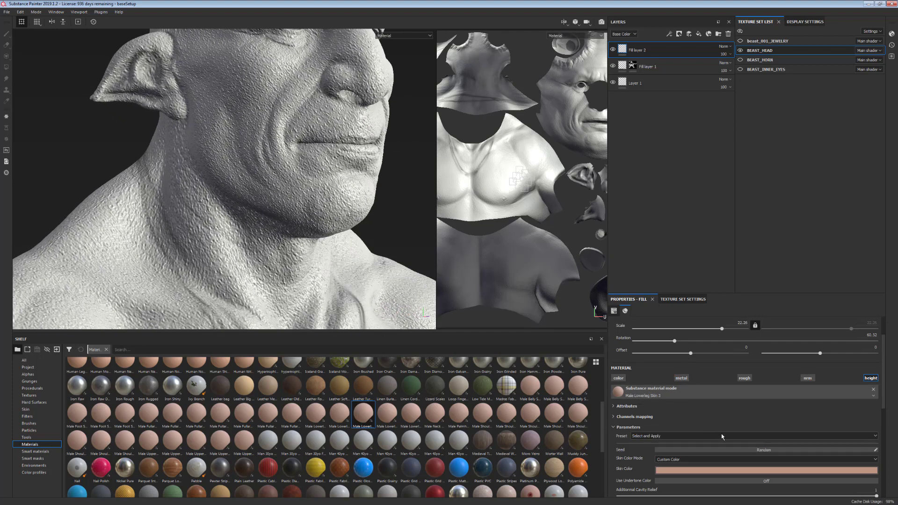
{"action": "mouse_move", "coordinate": [675, 342]}
{"action": "left_mouse_down"}
{"action": "mouse_move", "coordinate": [693, 342]}
{"action": "mouse_move", "coordinate": [667, 352]}
{"action": "left_mouse_up"}
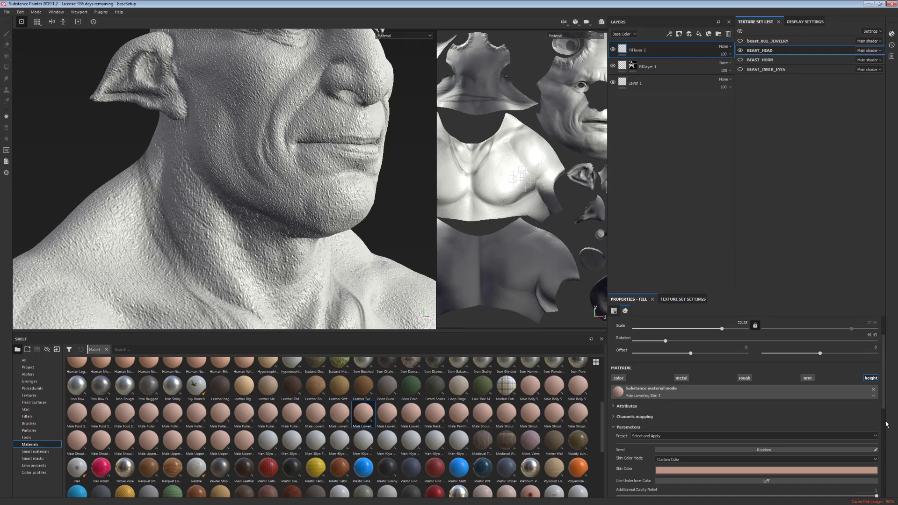
- Set the new skin fill's Height Range to 0.38 and check the softened relief on the face
{"action": "left_click_drag", "start_coordinate": [884, 405], "coordinate": [877, 454]}
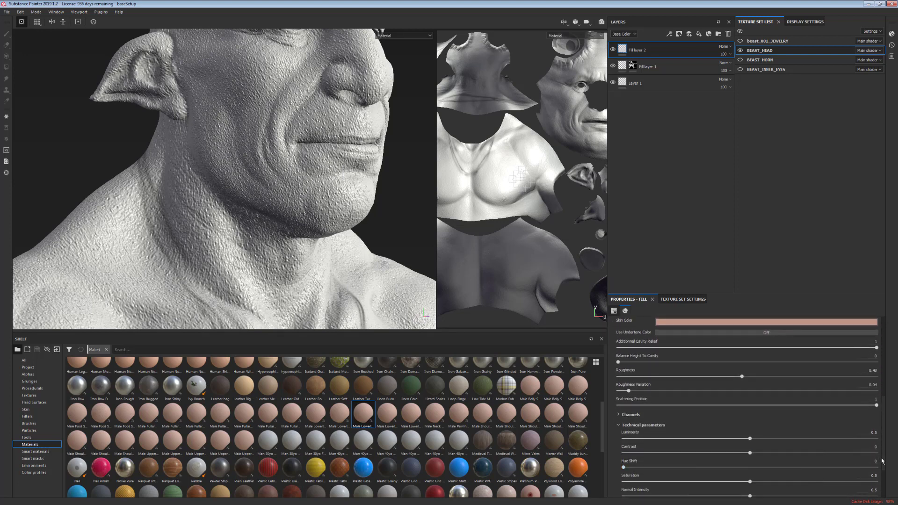
{"action": "left_click_drag", "start_coordinate": [882, 461], "coordinate": [876, 495]}
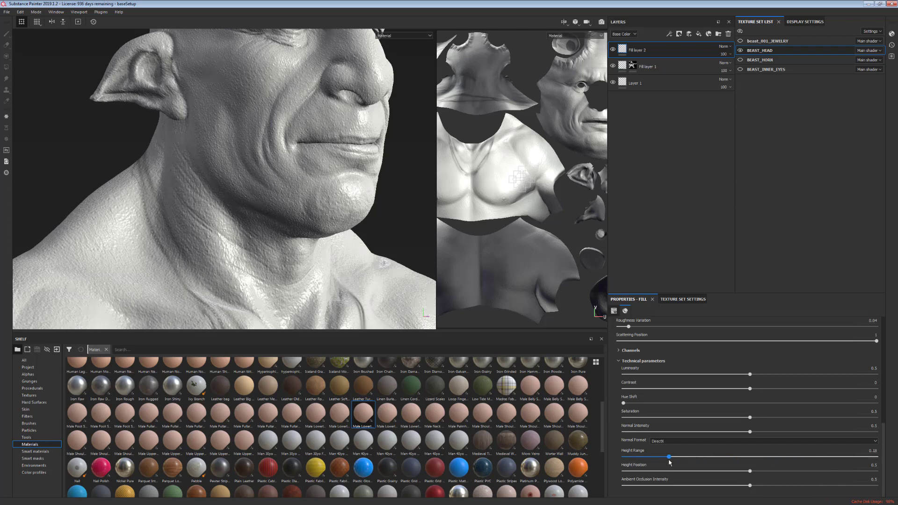
{"action": "left_click_drag", "start_coordinate": [638, 456], "coordinate": [714, 457]}
{"action": "left_click_drag", "start_coordinate": [362, 268], "coordinate": [269, 275], "text": "alt"}
{"action": "middle_click_drag", "start_coordinate": [318, 252], "coordinate": [386, 269], "text": "alt"}
{"action": "left_click_drag", "start_coordinate": [263, 214], "coordinate": [343, 269], "text": "alt"}
- Add a black mask to the new skin fill layer and activate the Paint tool
{"action": "right_click", "coordinate": [640, 51]}
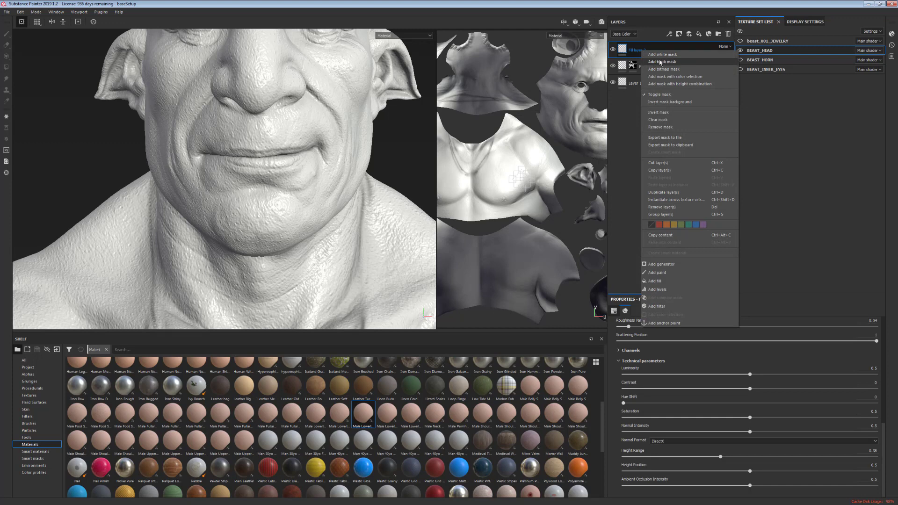
{"action": "left_click", "coordinate": [662, 61]}
{"action": "key", "text": "1"}
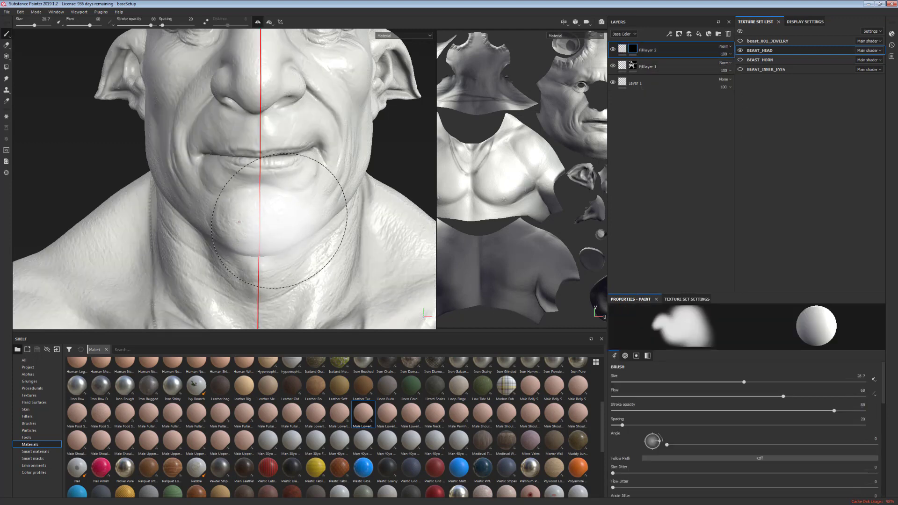
- Lower the brush flow to 16 and paint skin detail into the mask along the chin and jawline
{"action": "mouse_move", "coordinate": [353, 243]}
{"action": "left_mouse_down", "text": "alt"}
{"action": "mouse_move", "coordinate": [317, 245]}
{"action": "mouse_move", "coordinate": [333, 245]}
{"action": "left_mouse_up", "text": "alt"}
{"action": "mouse_move", "coordinate": [701, 400]}
{"action": "left_mouse_down"}
{"action": "mouse_move", "coordinate": [711, 400]}
{"action": "mouse_move", "coordinate": [652, 404]}
{"action": "left_mouse_up"}
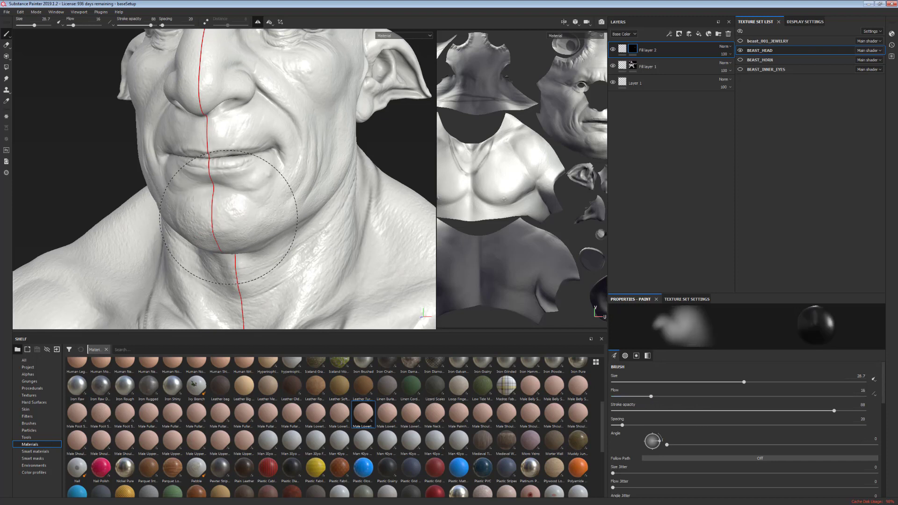
{"action": "left_click_drag", "start_coordinate": [298, 226], "coordinate": [284, 200], "text": "alt"}
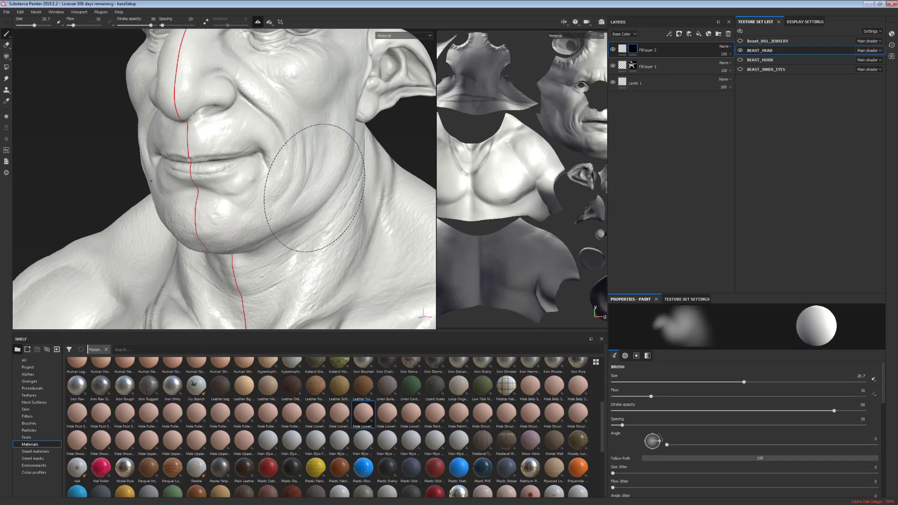
{"action": "left_click_drag", "start_coordinate": [304, 258], "coordinate": [388, 117], "text": "alt"}
- Display the new layer's mask on the model, cycle through the channel views, and examine the painted coverage along the jaw
{"action": "left_click", "coordinate": [429, 35]}
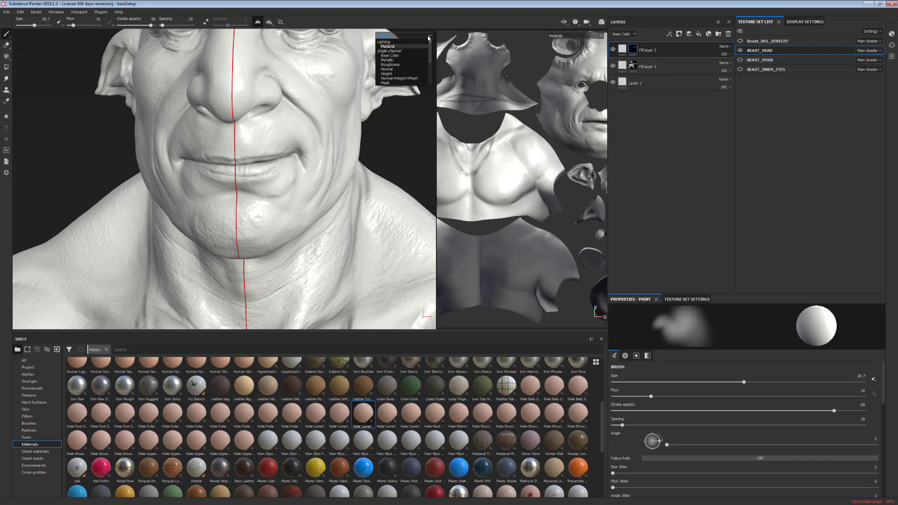
{"action": "left_click", "coordinate": [410, 84]}
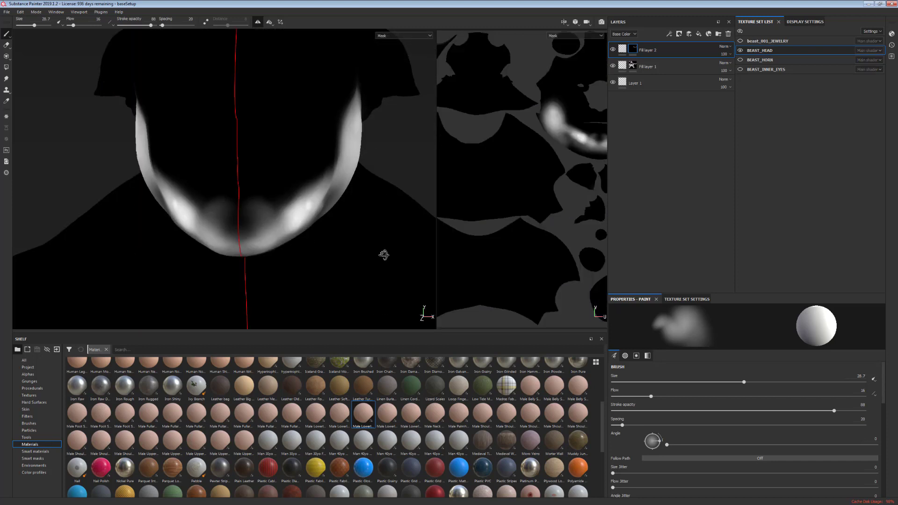
{"action": "mouse_move", "coordinate": [387, 254]}
{"action": "left_mouse_down", "text": "alt"}
{"action": "mouse_move", "coordinate": [409, 259]}
{"action": "mouse_move", "coordinate": [263, 255]}
{"action": "mouse_move", "coordinate": [387, 257]}
{"action": "mouse_move", "coordinate": [269, 254]}
{"action": "mouse_move", "coordinate": [303, 251]}
{"action": "left_mouse_up", "text": "alt"}
{"action": "key", "text": "c"}
{"action": "key", "text": "c"}
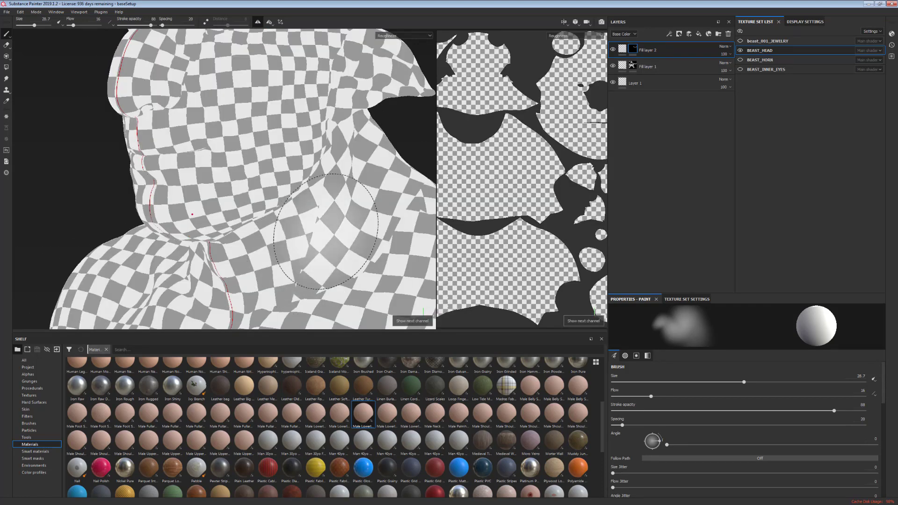
{"action": "key", "text": "c"}
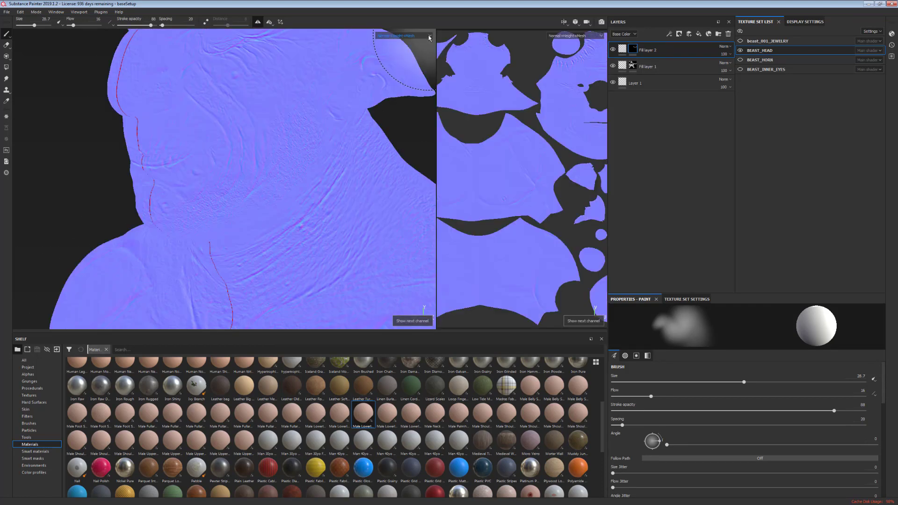
{"action": "key", "text": "c"}
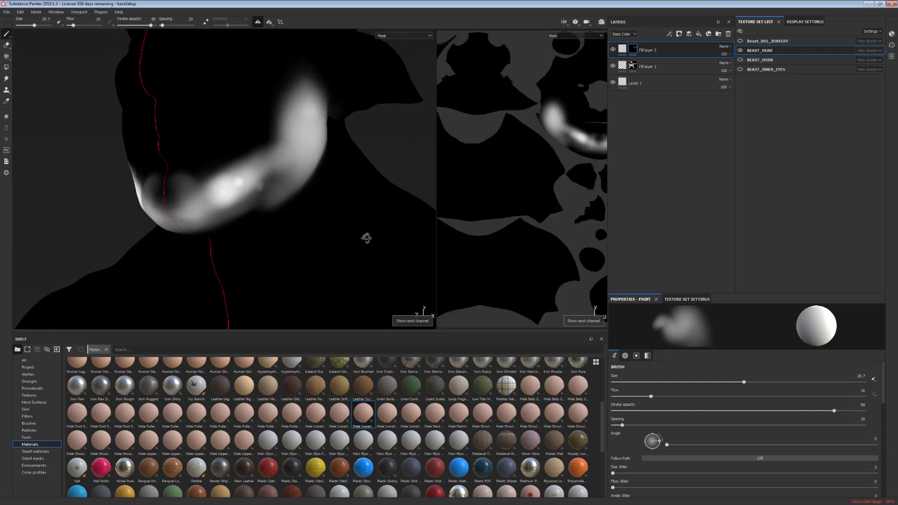
- Touch up the mask coverage along the chin and jaw in white and black, and return the viewport to the material display
{"action": "mouse_move", "coordinate": [367, 238]}
{"action": "left_mouse_down", "text": "alt"}
{"action": "mouse_move", "coordinate": [357, 246]}
{"action": "mouse_move", "coordinate": [240, 166]}
{"action": "mouse_move", "coordinate": [220, 142]}
{"action": "mouse_move", "coordinate": [196, 162]}
{"action": "mouse_move", "coordinate": [274, 150]}
{"action": "left_mouse_up", "text": "alt"}
{"action": "key", "text": "x"}
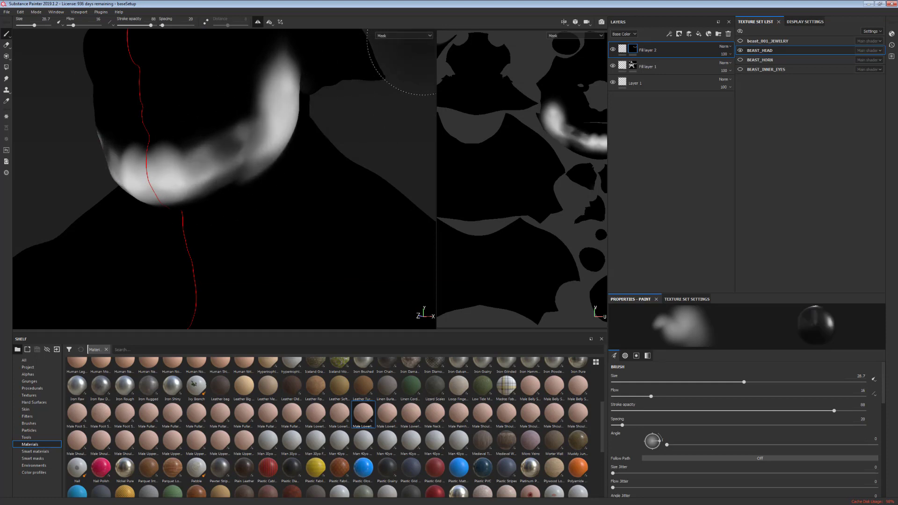
{"action": "key", "text": "m"}
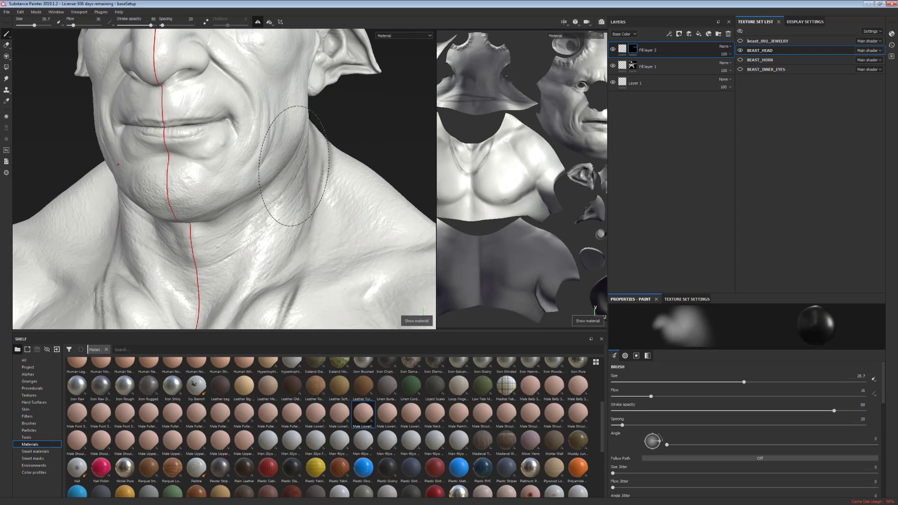
- Swap the mask brush back to white and examine the skin relief on the jaw, neck and upper chest from several angles
{"action": "middle_click_drag", "start_coordinate": [298, 254], "coordinate": [309, 201], "text": "alt"}
{"action": "key", "text": "x"}
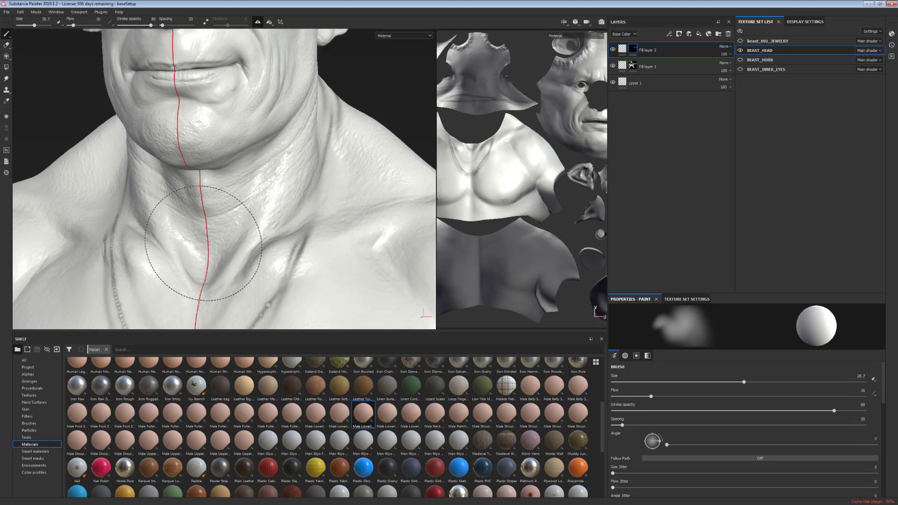
{"action": "left_click_drag", "start_coordinate": [354, 203], "coordinate": [339, 186], "text": "alt"}
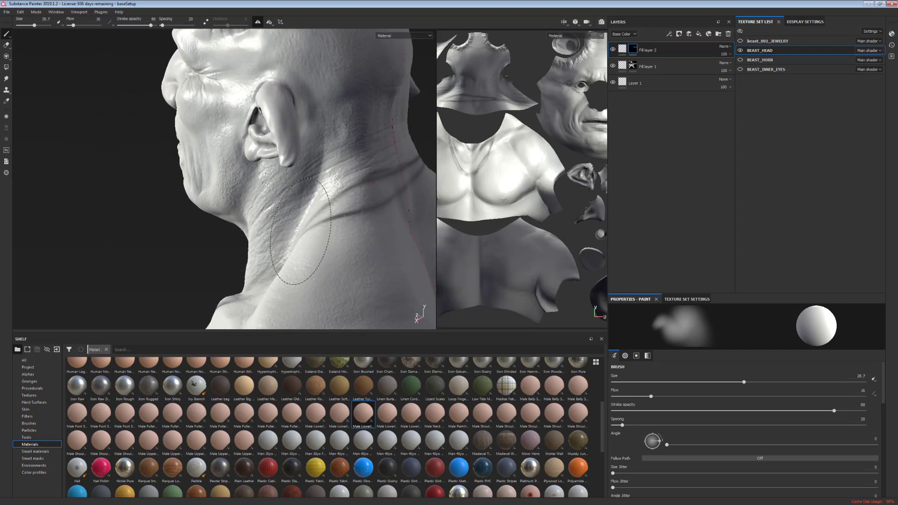
{"action": "left_click_drag", "start_coordinate": [300, 231], "coordinate": [332, 205], "text": "alt"}
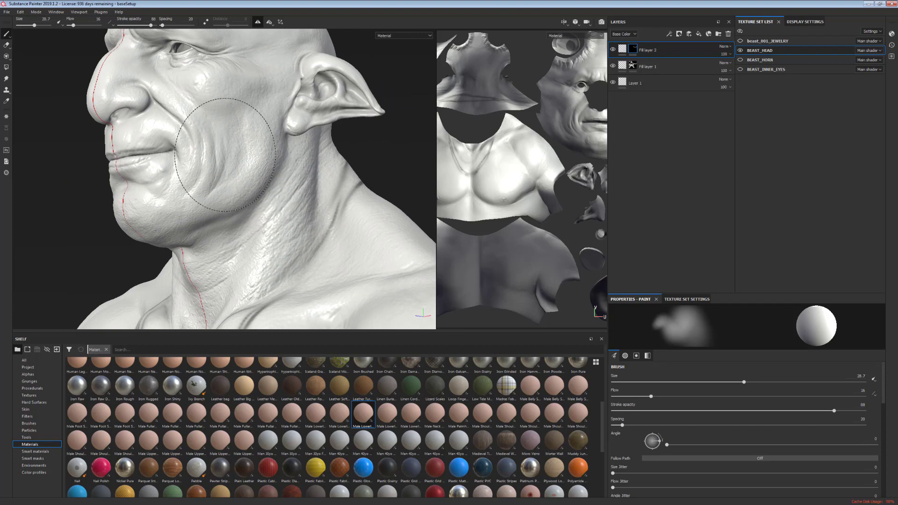
{"action": "left_click_drag", "start_coordinate": [281, 243], "coordinate": [398, 246], "text": "alt"}
{"action": "middle_click_drag", "start_coordinate": [339, 319], "coordinate": [326, 155], "text": "alt"}
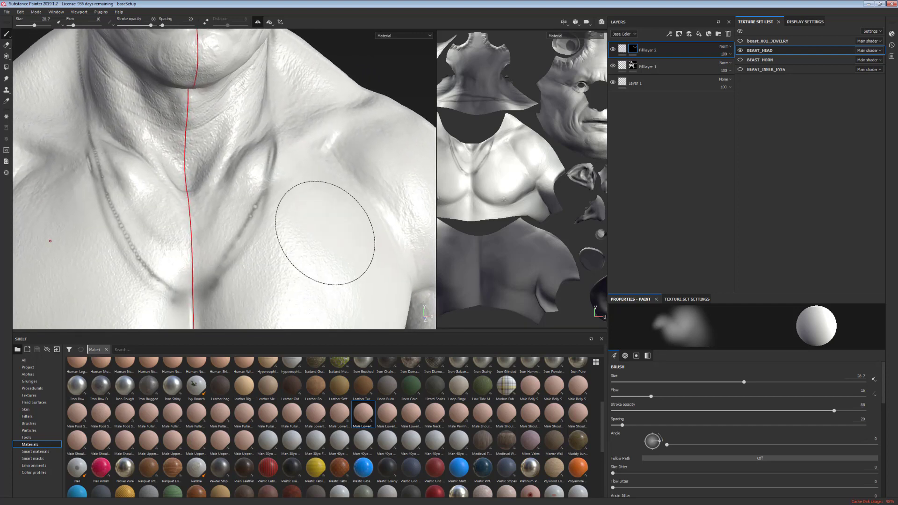
{"action": "left_click_drag", "start_coordinate": [325, 233], "coordinate": [314, 225], "text": "alt+shift"}
{"action": "middle_click_drag", "start_coordinate": [315, 225], "coordinate": [330, 256], "text": "alt"}
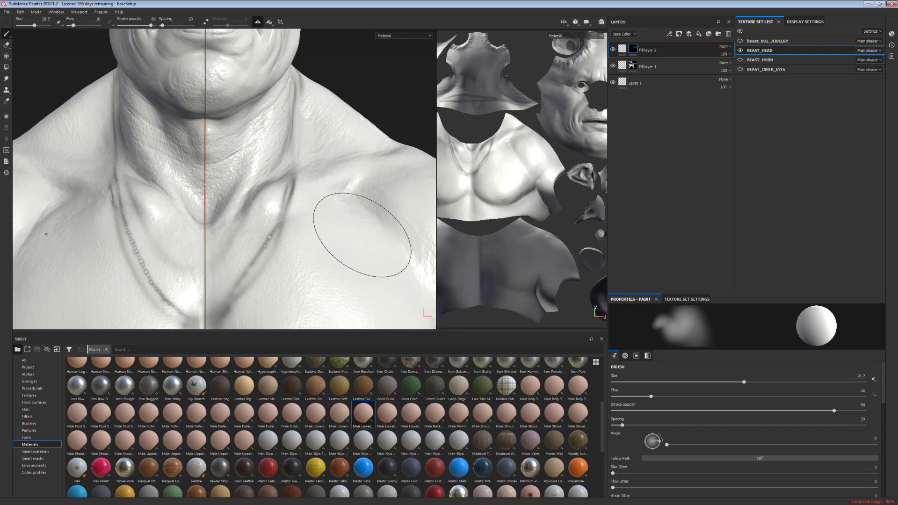
- Examine the forehead, scalp around the horn sockets and ear for areas that lack skin detail
{"action": "middle_click_drag", "start_coordinate": [362, 169], "coordinate": [335, 247], "text": "alt"}
{"action": "middle_click_drag", "start_coordinate": [299, 94], "coordinate": [357, 271], "text": "alt"}
{"action": "left_click_drag", "start_coordinate": [271, 154], "coordinate": [239, 191], "text": "alt"}
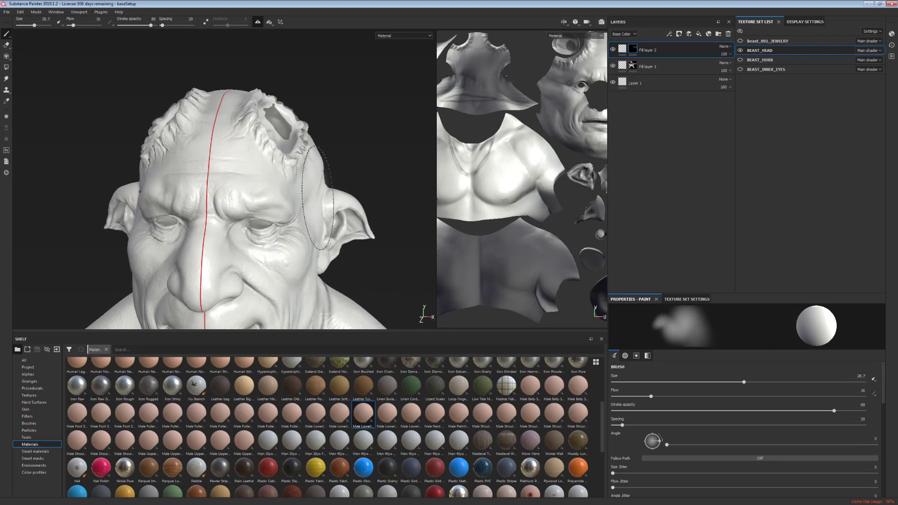
{"action": "left_click_drag", "start_coordinate": [318, 199], "coordinate": [277, 192], "text": "alt"}
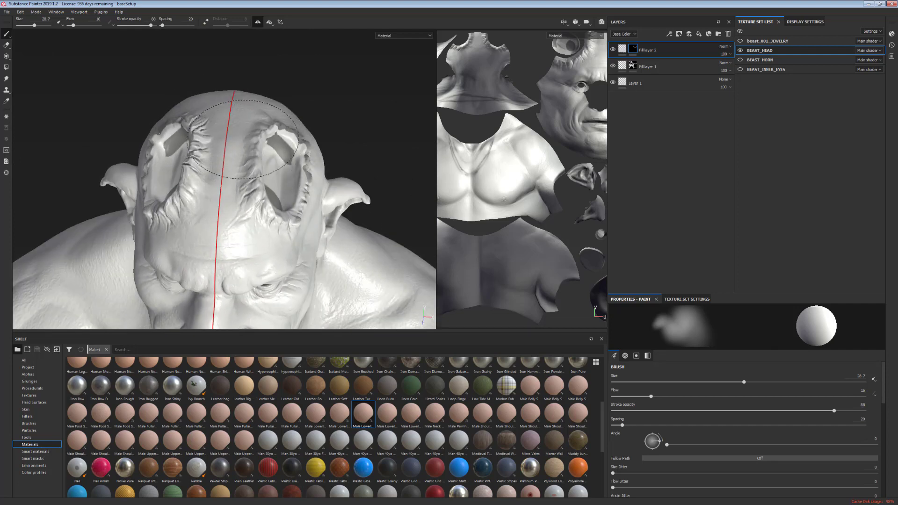
{"action": "left_click_drag", "start_coordinate": [335, 220], "coordinate": [277, 154], "text": "alt"}
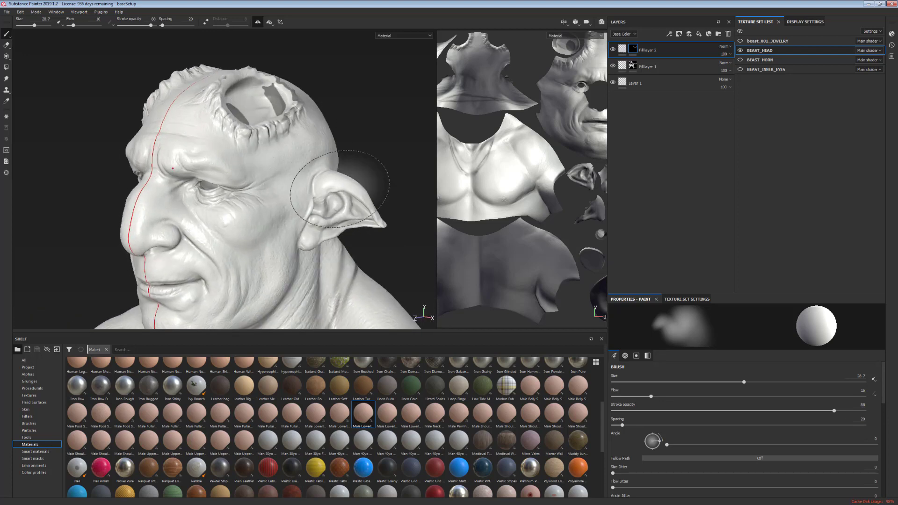
{"action": "mouse_move", "coordinate": [340, 189]}
{"action": "left_mouse_down", "text": "alt"}
{"action": "mouse_move", "coordinate": [347, 221]}
{"action": "mouse_move", "coordinate": [395, 206]}
{"action": "left_mouse_up", "text": "alt"}
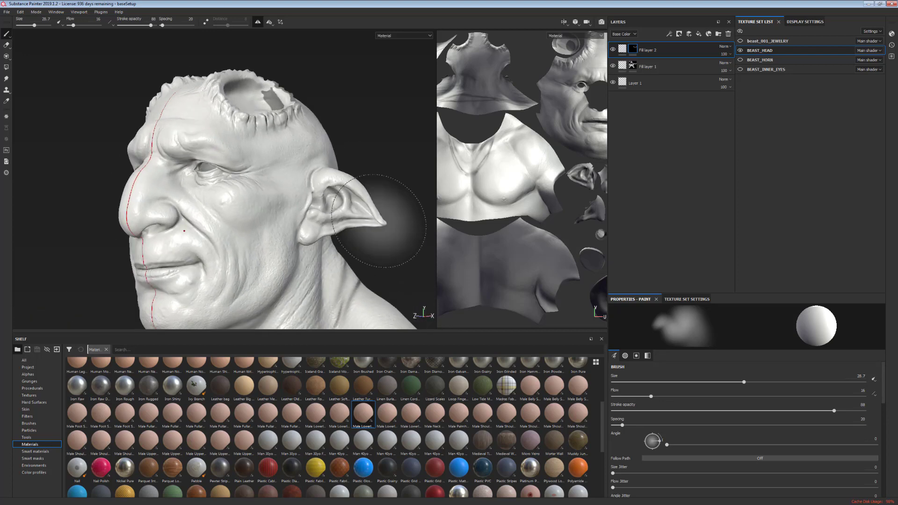
{"action": "key", "text": "x"}
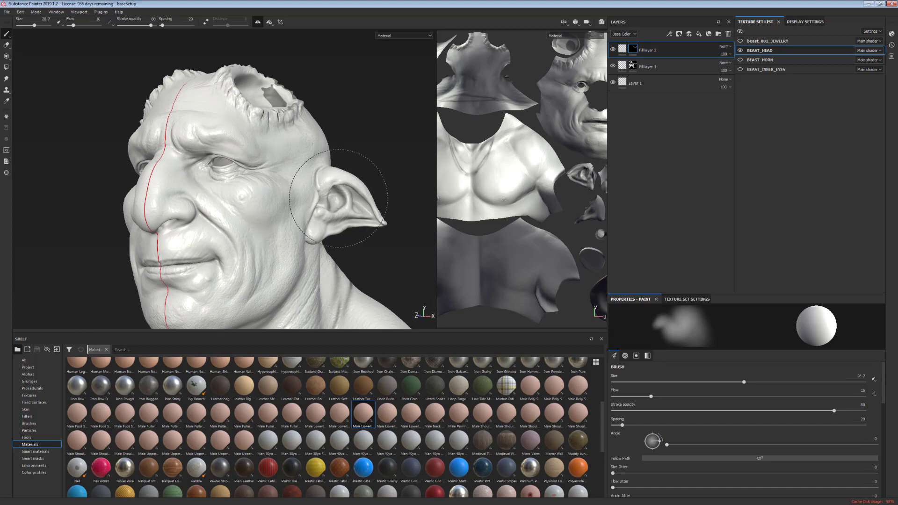
- Swap the mask brush colour and compare the skin relief of the face with the neck and shoulders from the front
{"action": "left_click_drag", "start_coordinate": [367, 236], "coordinate": [417, 265], "text": "alt"}
{"action": "middle_click_drag", "start_coordinate": [374, 260], "coordinate": [346, 175], "text": "alt"}
{"action": "right_click_drag", "start_coordinate": [342, 262], "coordinate": [313, 257], "text": "alt"}
{"action": "left_click_drag", "start_coordinate": [313, 257], "coordinate": [327, 257], "text": "alt"}
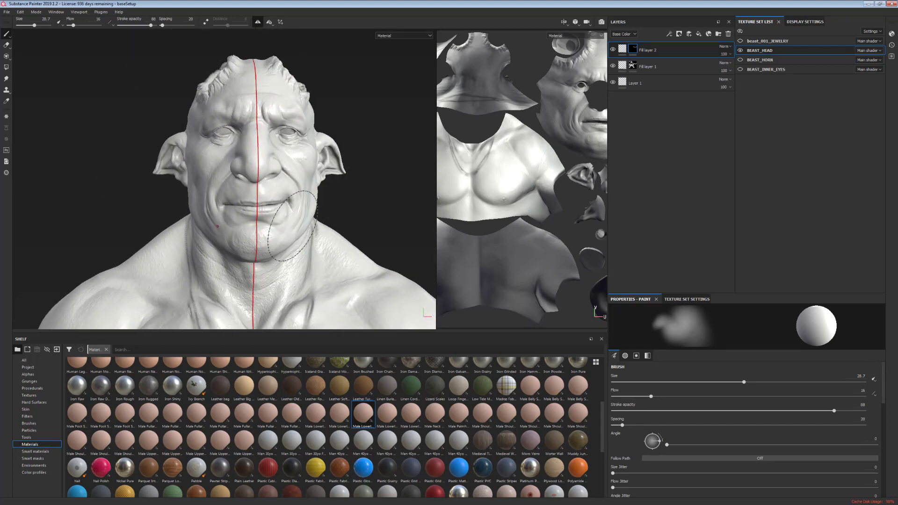
{"action": "key", "text": "x"}
{"action": "left_click_drag", "start_coordinate": [269, 255], "coordinate": [283, 271], "text": "alt"}
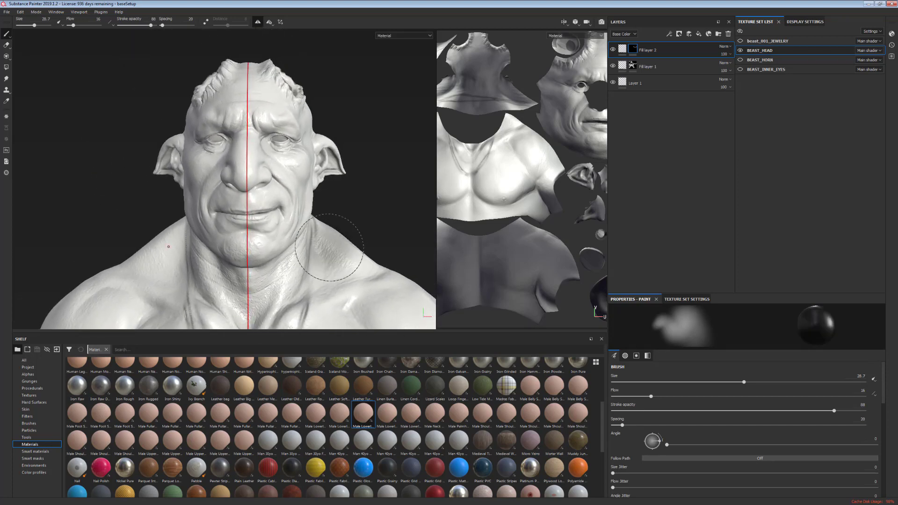
{"action": "right_click_drag", "start_coordinate": [325, 250], "coordinate": [335, 309], "text": "alt"}
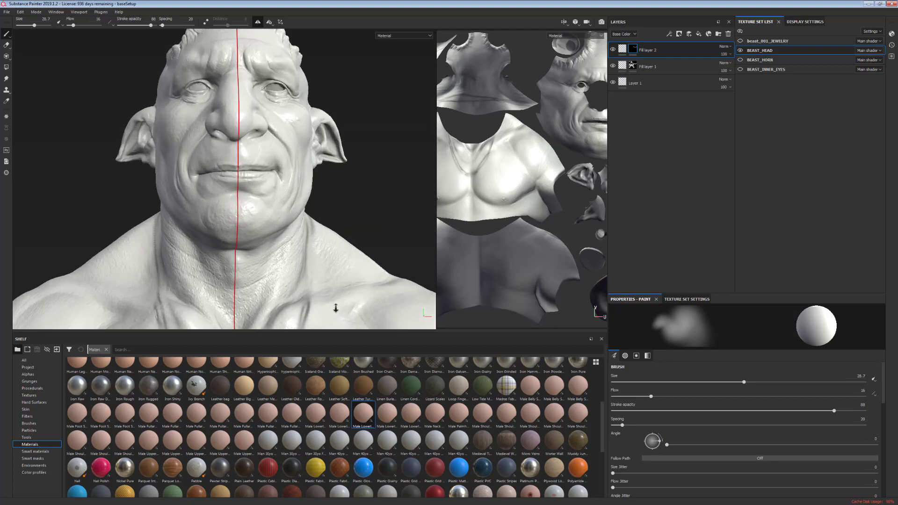
{"action": "left_click_drag", "start_coordinate": [335, 309], "coordinate": [343, 263], "text": "alt"}
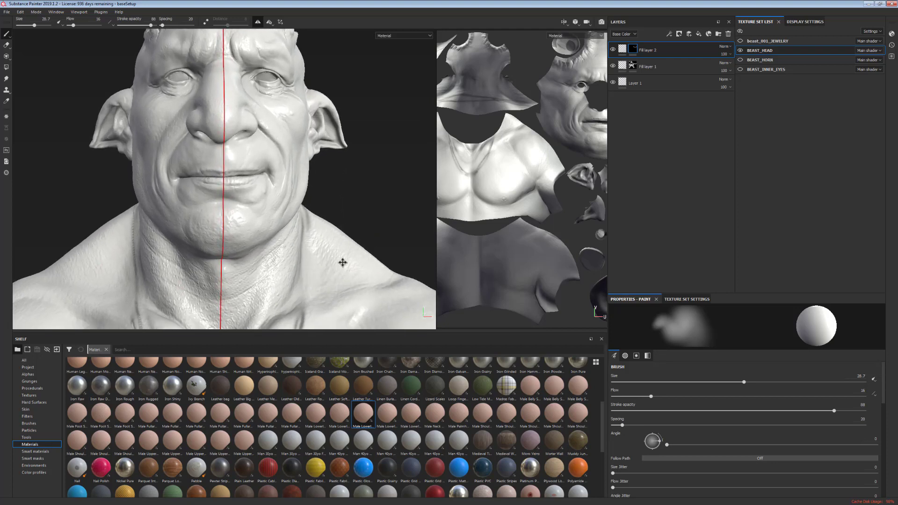
{"action": "right_click_drag", "start_coordinate": [343, 263], "coordinate": [321, 259], "text": "alt"}
{"action": "middle_click_drag", "start_coordinate": [320, 260], "coordinate": [309, 240], "text": "alt"}
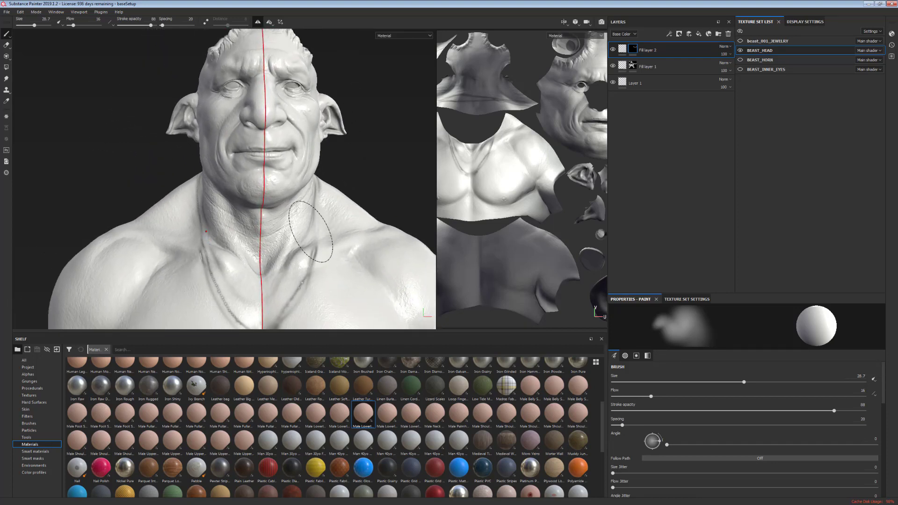
{"action": "right_click_drag", "start_coordinate": [311, 231], "coordinate": [310, 244], "text": "alt"}
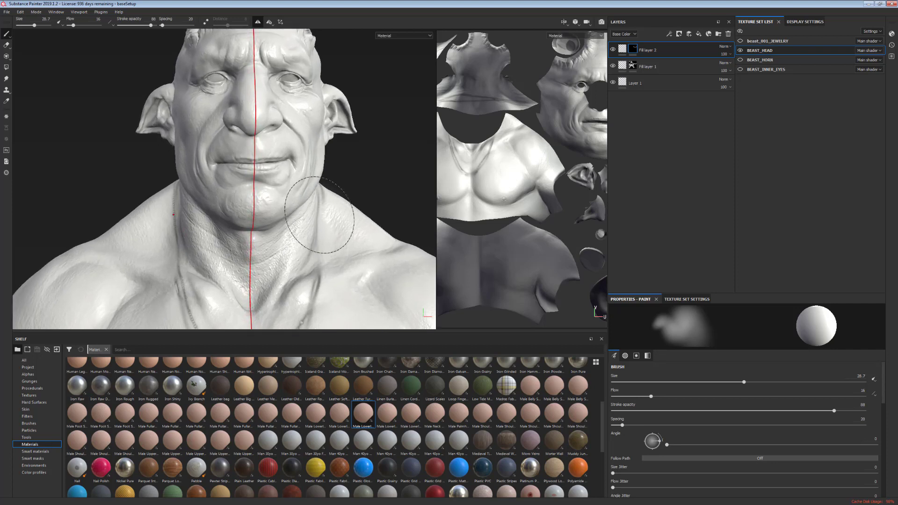
{"action": "left_click_drag", "start_coordinate": [320, 216], "coordinate": [319, 224], "text": "alt"}
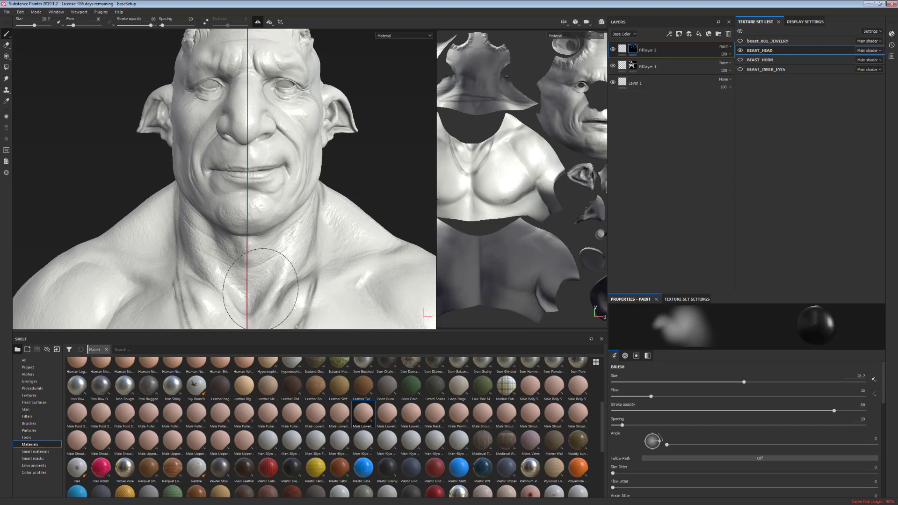
- Check the skin detail transition from the cheek and jaw to the neck, both in close-up and on the whole bust
{"action": "scroll", "coordinate": [323, 231], "scroll_direction": "up", "scroll_amount": 3}
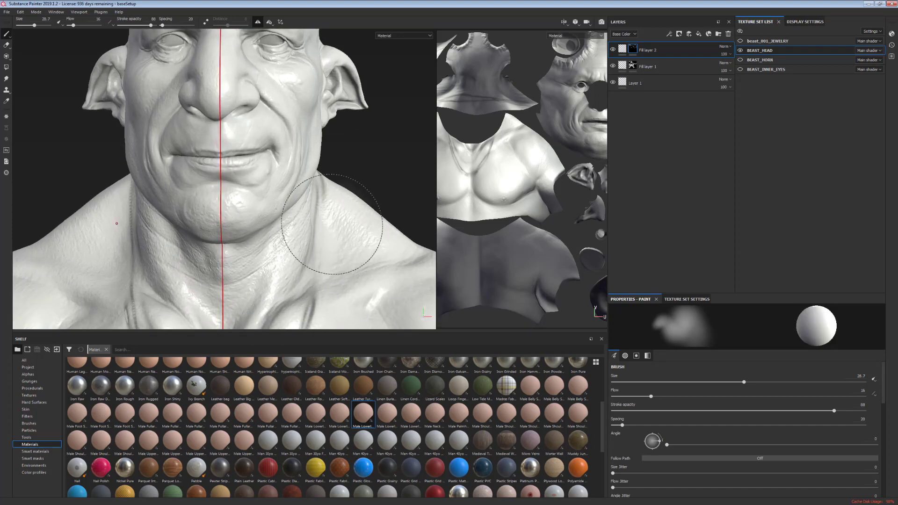
{"action": "left_click_drag", "start_coordinate": [332, 223], "coordinate": [297, 200], "text": "alt"}
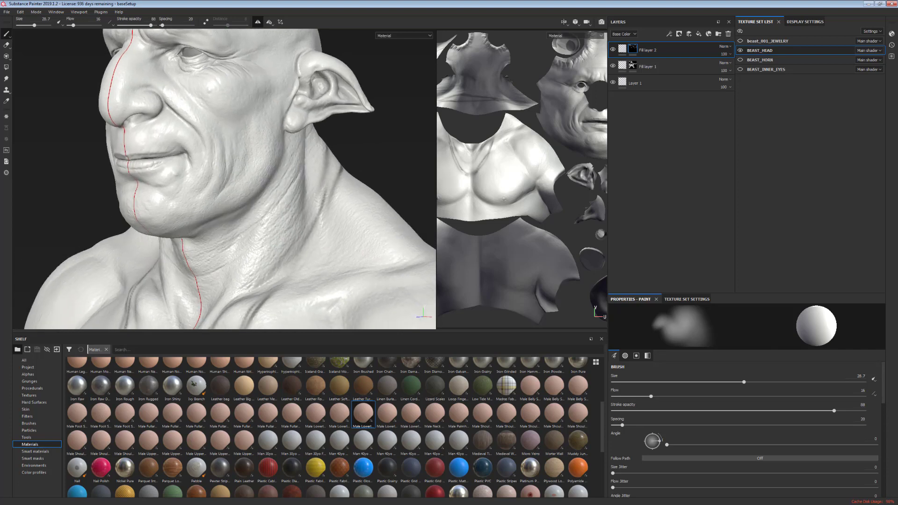
{"action": "mouse_move", "coordinate": [286, 161]}
{"action": "left_mouse_down", "text": "alt"}
{"action": "mouse_move", "coordinate": [403, 236]}
{"action": "mouse_move", "coordinate": [385, 226]}
{"action": "left_mouse_up", "text": "alt"}
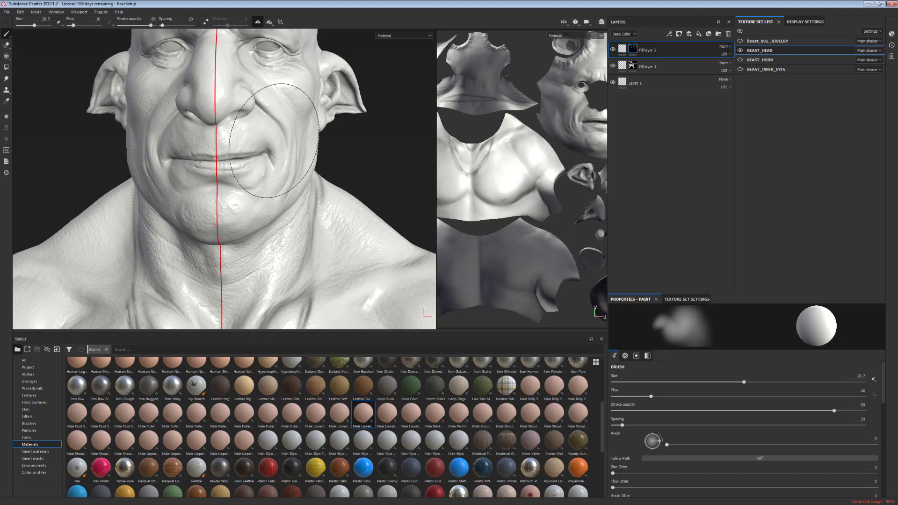
{"action": "mouse_move", "coordinate": [322, 257]}
{"action": "right_mouse_down", "text": "alt"}
{"action": "mouse_move", "coordinate": [313, 229]}
{"action": "mouse_move", "coordinate": [320, 222]}
{"action": "right_mouse_up", "text": "alt"}
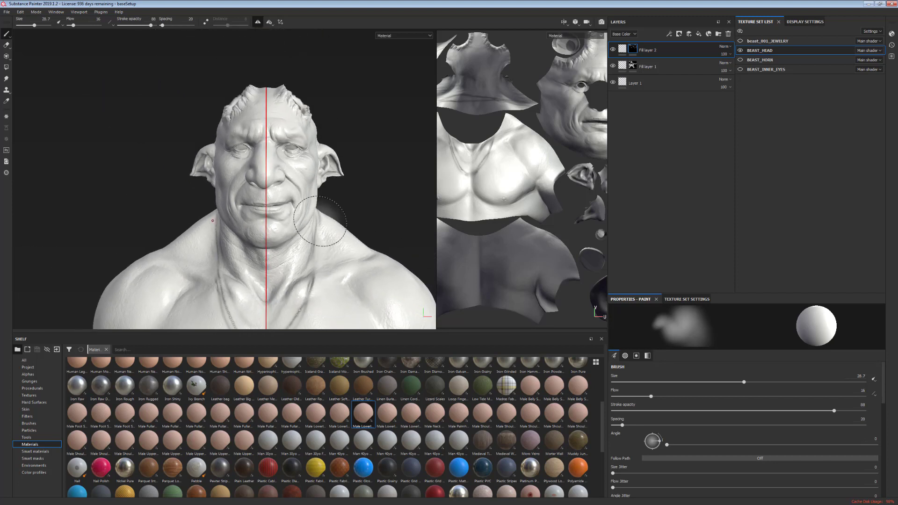
{"action": "mouse_move", "coordinate": [321, 280]}
{"action": "middle_mouse_down", "text": "alt"}
{"action": "mouse_move", "coordinate": [323, 174]}
{"action": "mouse_move", "coordinate": [329, 282]}
{"action": "middle_mouse_up", "text": "alt"}
{"action": "right_click_drag", "start_coordinate": [329, 283], "coordinate": [338, 275], "text": "alt"}
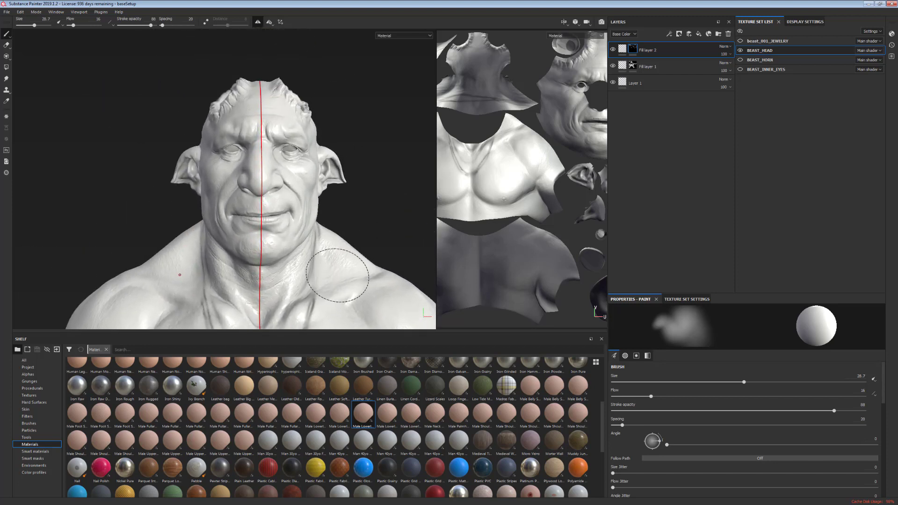
{"action": "middle_click_drag", "start_coordinate": [338, 275], "coordinate": [340, 232], "text": "alt"}
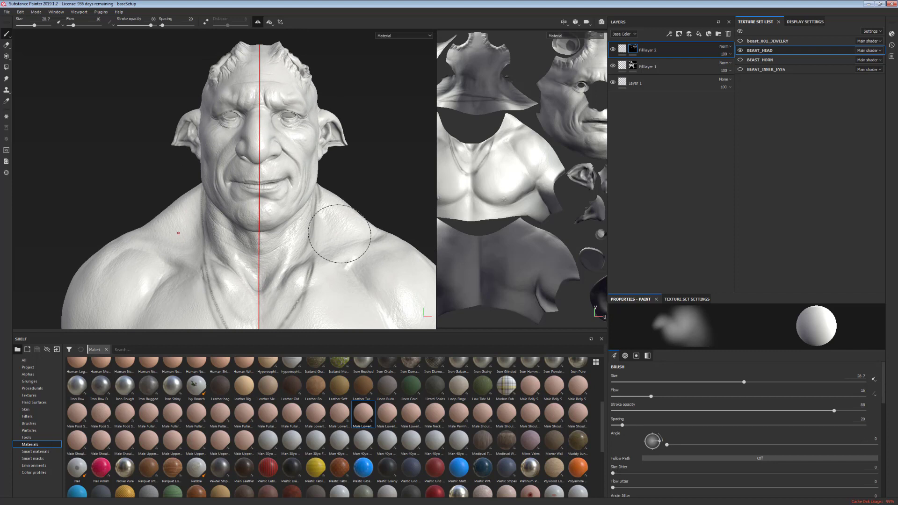
- Inspect the face and neck relief up close, and return the shelf's material list to its beginning
{"action": "middle_click_drag", "start_coordinate": [338, 203], "coordinate": [346, 248], "text": "alt"}
{"action": "right_click_drag", "start_coordinate": [304, 196], "coordinate": [308, 192], "text": "alt"}
{"action": "middle_click_drag", "start_coordinate": [308, 193], "coordinate": [300, 209], "text": "alt"}
{"action": "right_click_drag", "start_coordinate": [301, 208], "coordinate": [331, 197], "text": "alt"}
{"action": "mouse_move", "coordinate": [330, 197]}
{"action": "middle_mouse_down", "text": "alt"}
{"action": "mouse_move", "coordinate": [349, 184]}
{"action": "mouse_move", "coordinate": [342, 179]}
{"action": "mouse_move", "coordinate": [338, 189]}
{"action": "middle_mouse_up", "text": "alt"}
{"action": "left_click_drag", "start_coordinate": [610, 428], "coordinate": [611, 388]}
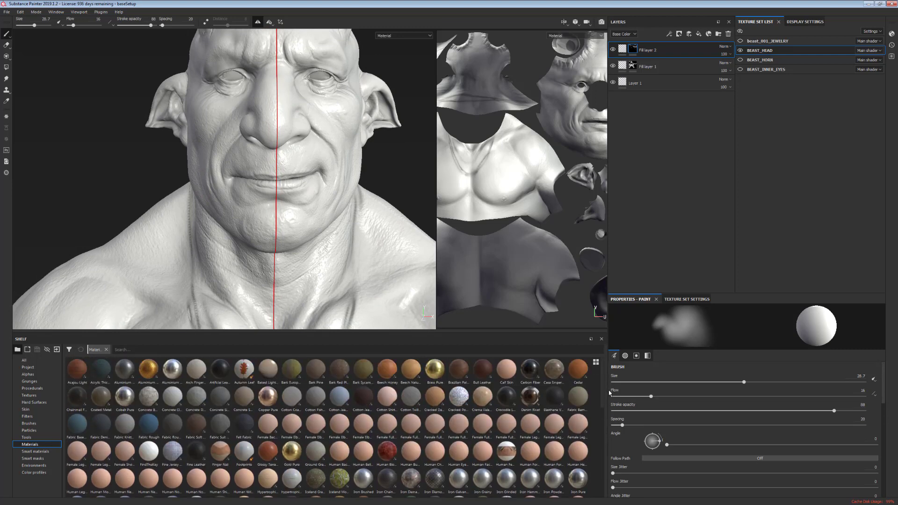